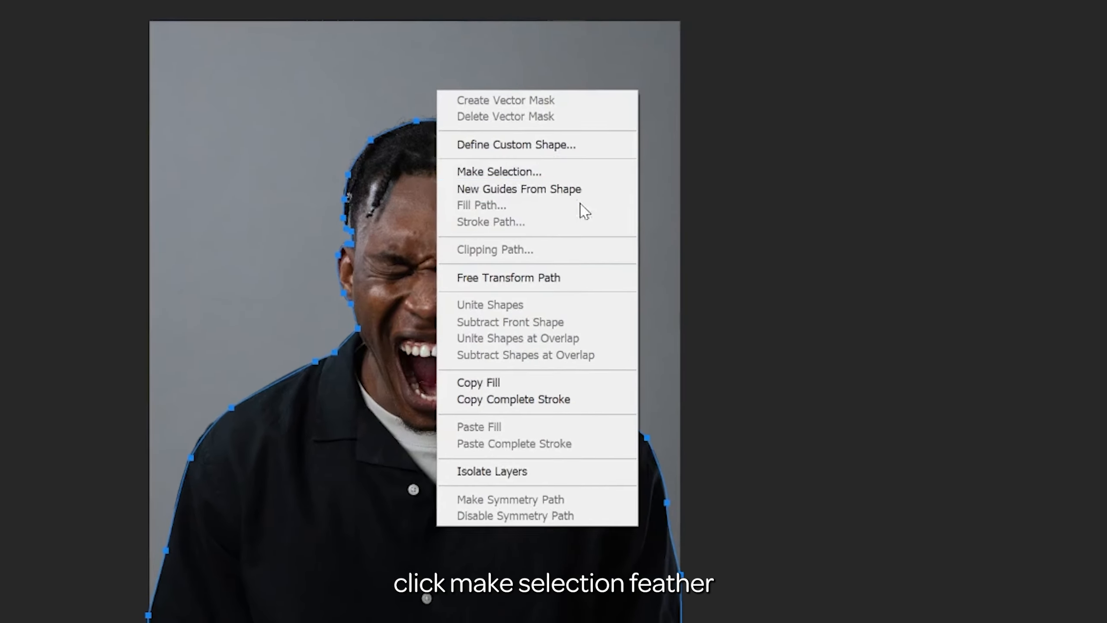
Turn the pen path around the man into a selection with feather radius 1 and copy him from the photo layer to a new layer
{"action": "left_click", "coordinate": [556, 171]}
{"action": "left_click", "coordinate": [652, 157]}
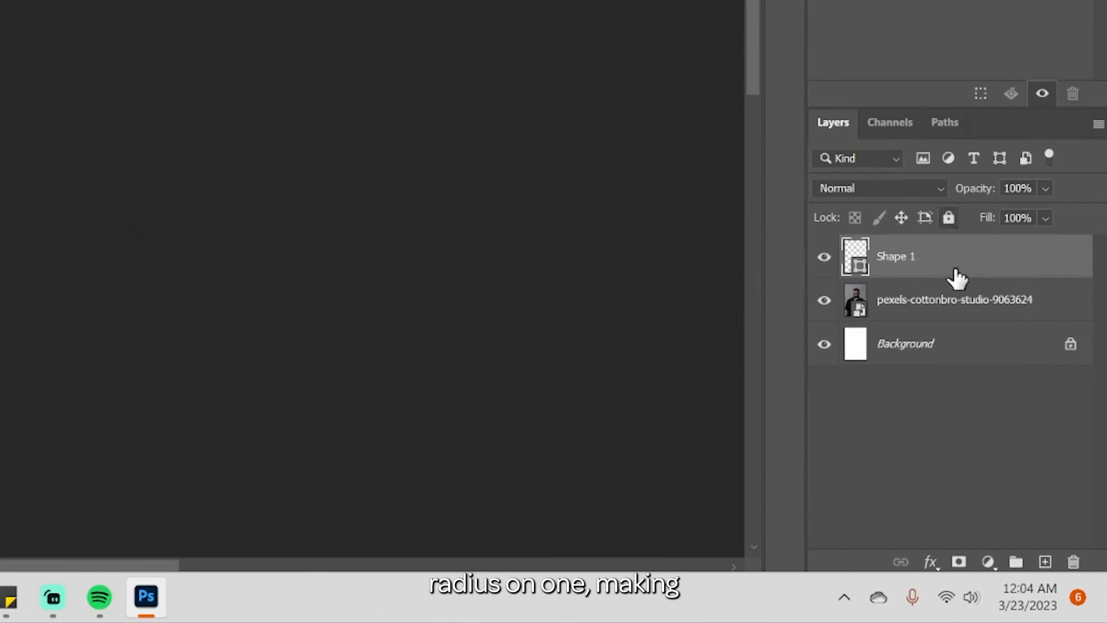
{"action": "left_click", "coordinate": [1044, 491]}
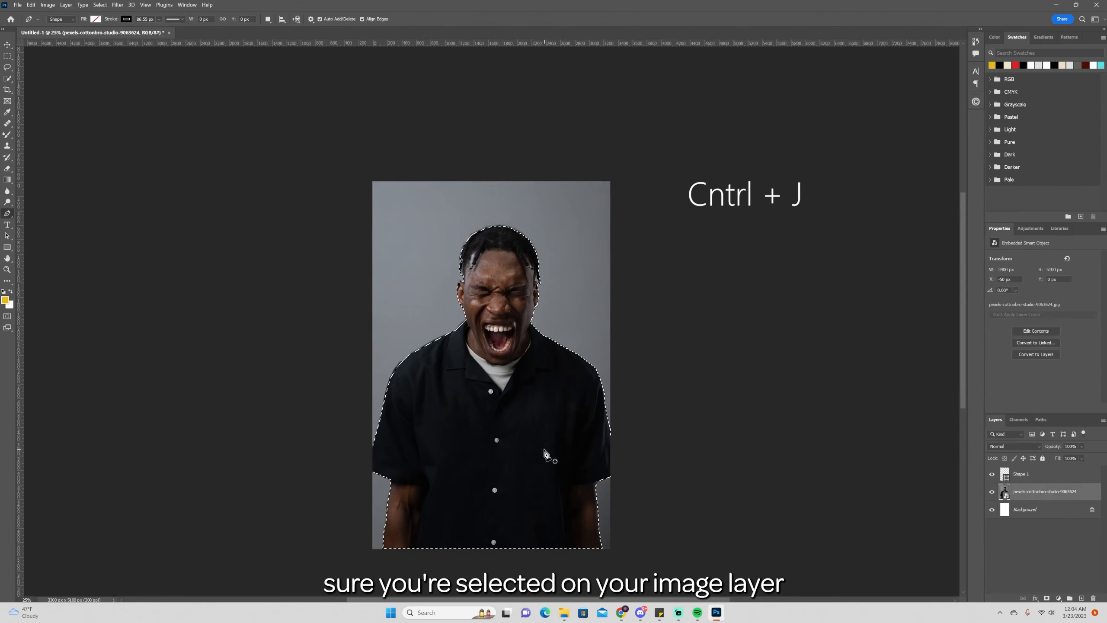
{"action": "key", "text": "ctrl+j"}
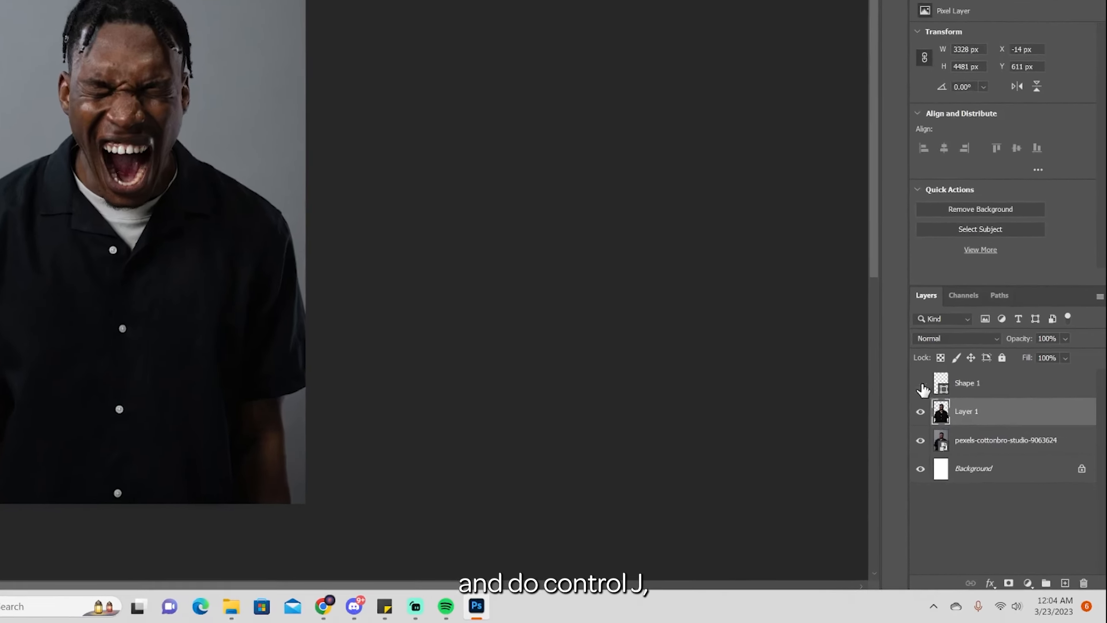
Delete the Shape 1 layer and hide the original photo layer
{"action": "left_click", "coordinate": [989, 384]}
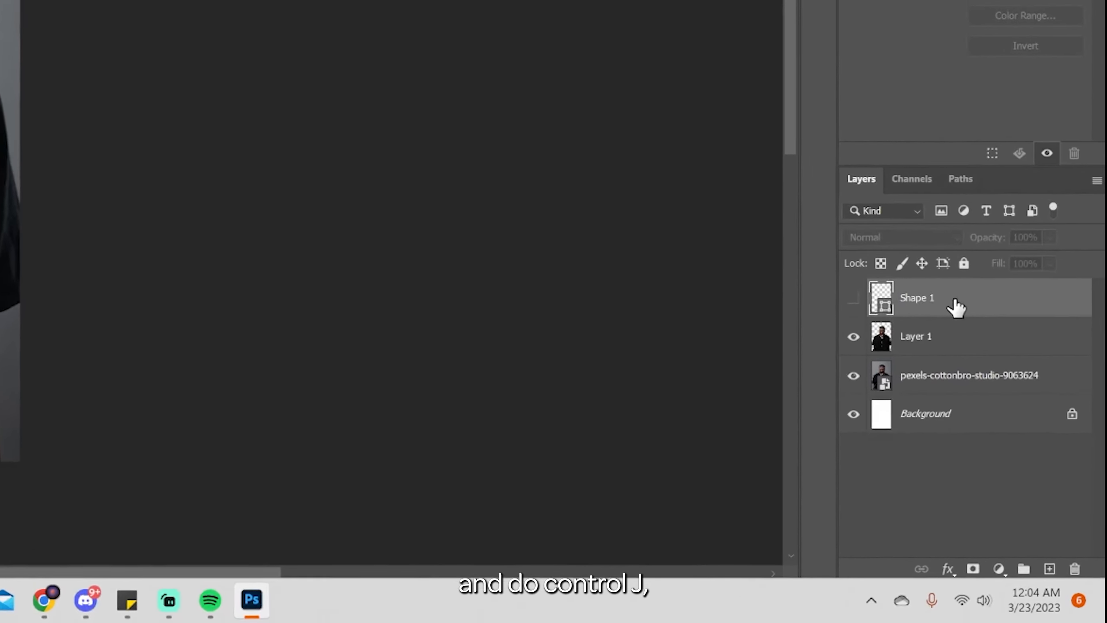
{"action": "key", "text": "Delete"}
{"action": "left_click", "coordinate": [920, 439]}
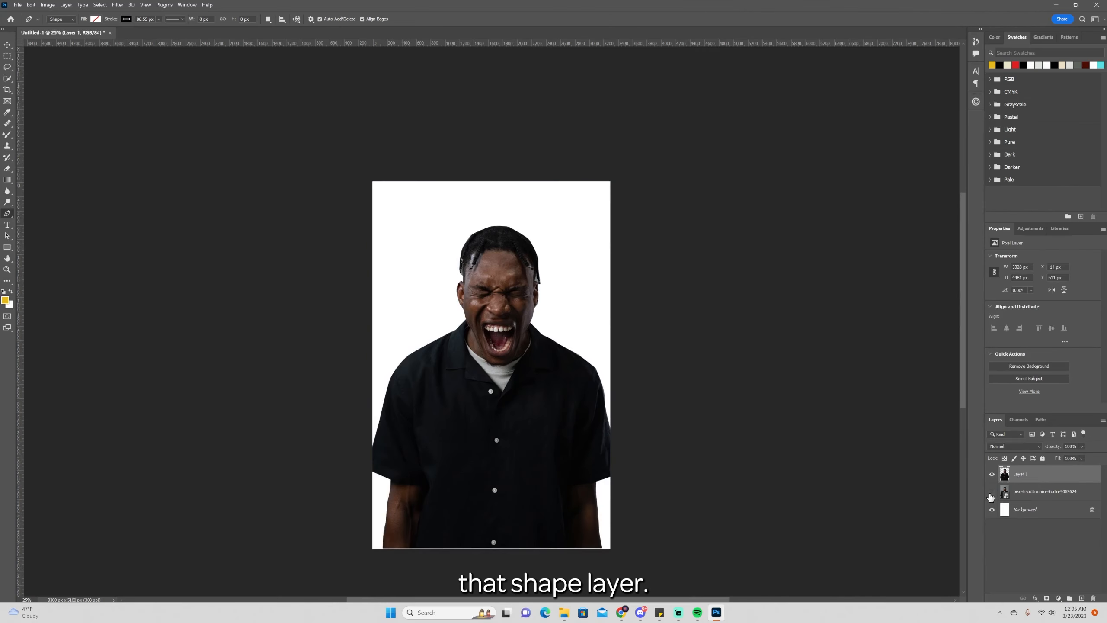
Convert the cut-out man on Layer 1 to black and white with an image adjustment
{"action": "key", "text": "v"}
{"action": "key", "text": "ctrl+plus"}
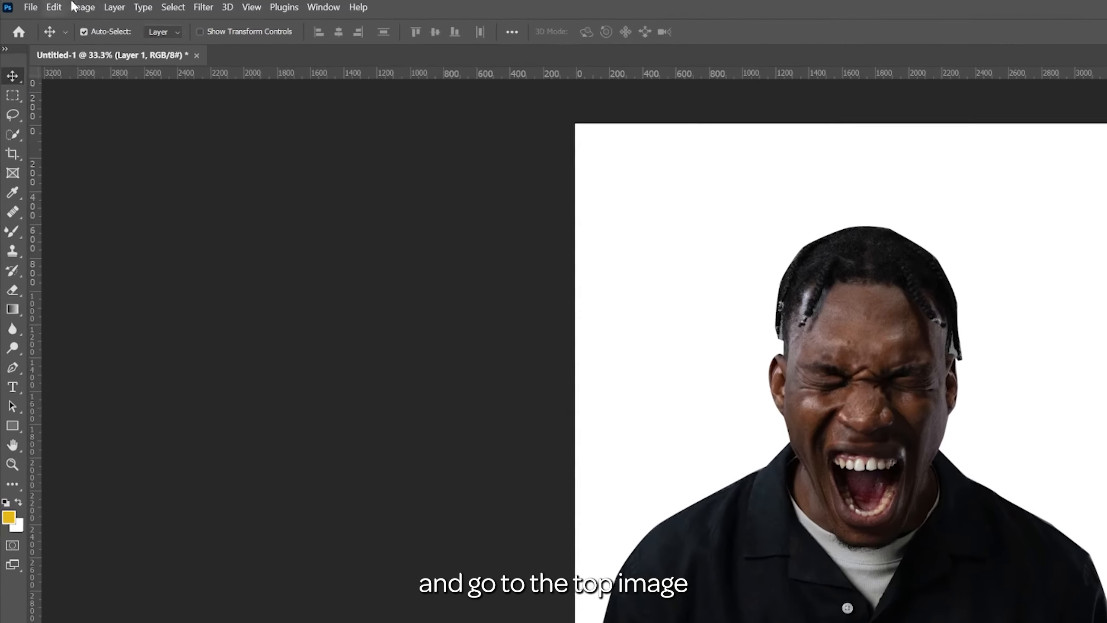
{"action": "left_click", "coordinate": [48, 5]}
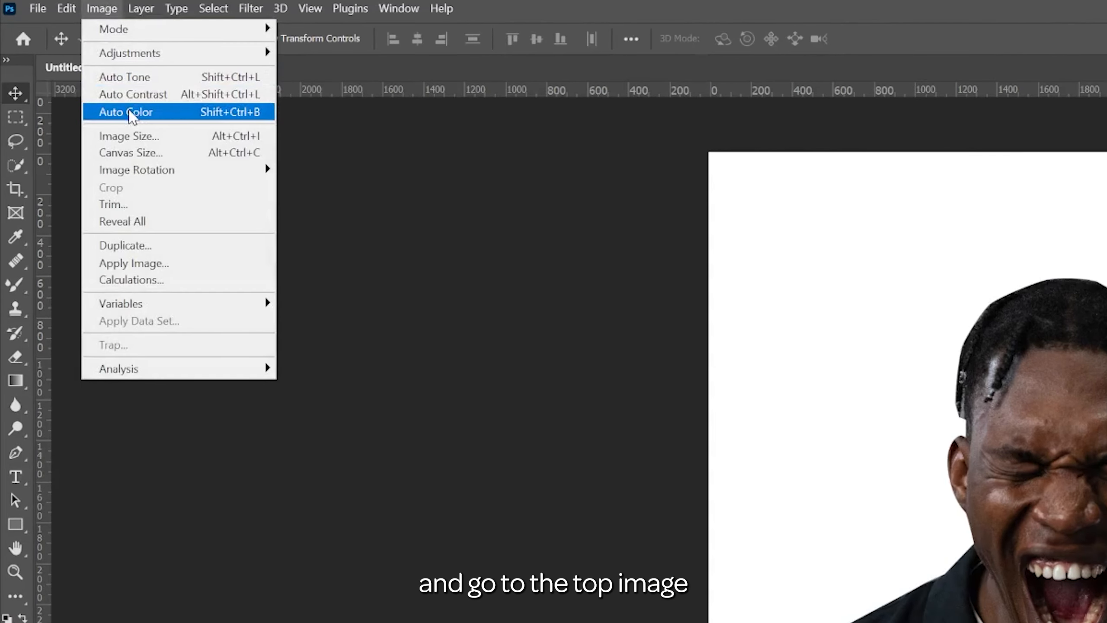
{"action": "mouse_move", "coordinate": [61, 28]}
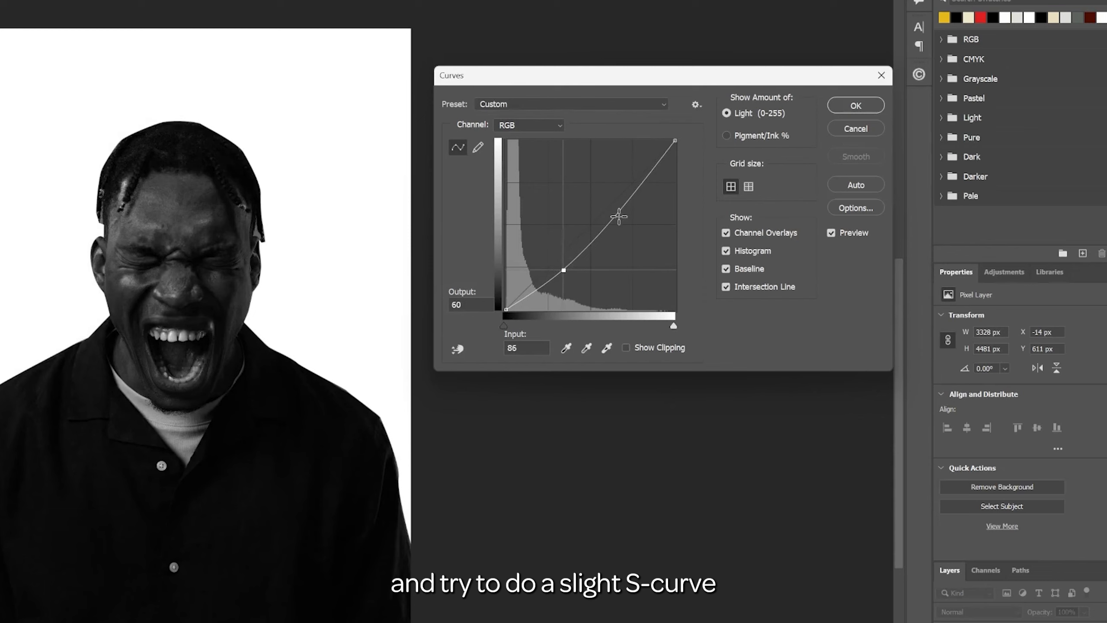
Apply a Curves adjustment to the cut-out with a lower point at input 100, output 77 and a second point in the highlights
{"action": "mouse_move", "coordinate": [620, 215]}
{"action": "left_mouse_down"}
{"action": "mouse_move", "coordinate": [608, 193]}
{"action": "mouse_move", "coordinate": [637, 203]}
{"action": "left_mouse_up"}
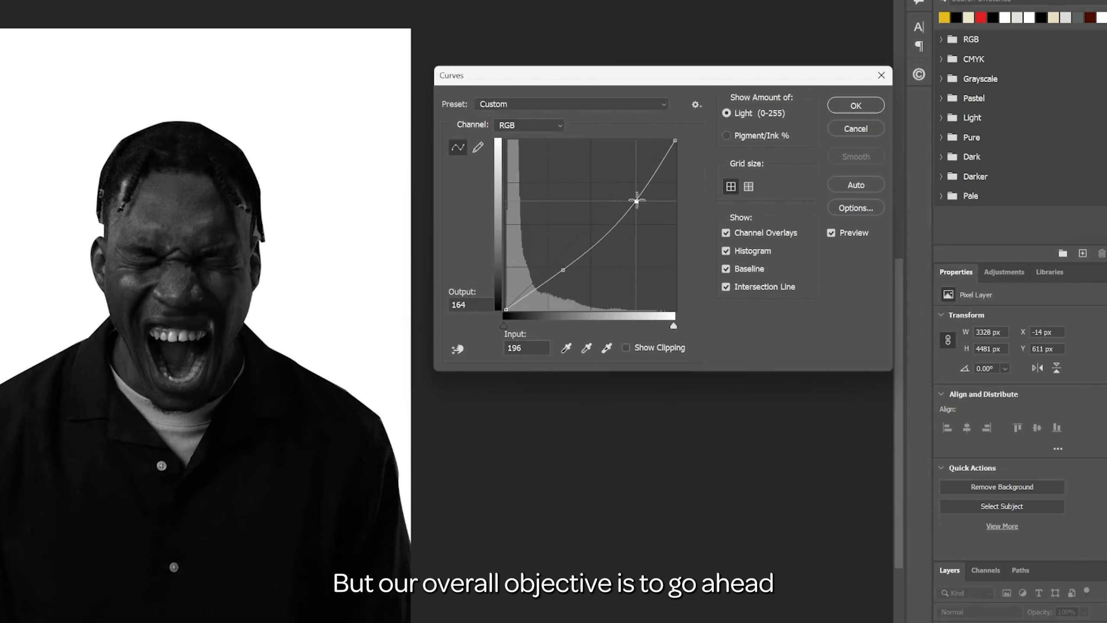
{"action": "left_click_drag", "start_coordinate": [563, 270], "coordinate": [576, 269]}
{"action": "left_click_drag", "start_coordinate": [633, 202], "coordinate": [644, 200]}
{"action": "mouse_move", "coordinate": [575, 270]}
{"action": "left_mouse_down"}
{"action": "mouse_move", "coordinate": [564, 275]}
{"action": "mouse_move", "coordinate": [559, 258]}
{"action": "mouse_move", "coordinate": [571, 260]}
{"action": "left_mouse_up"}
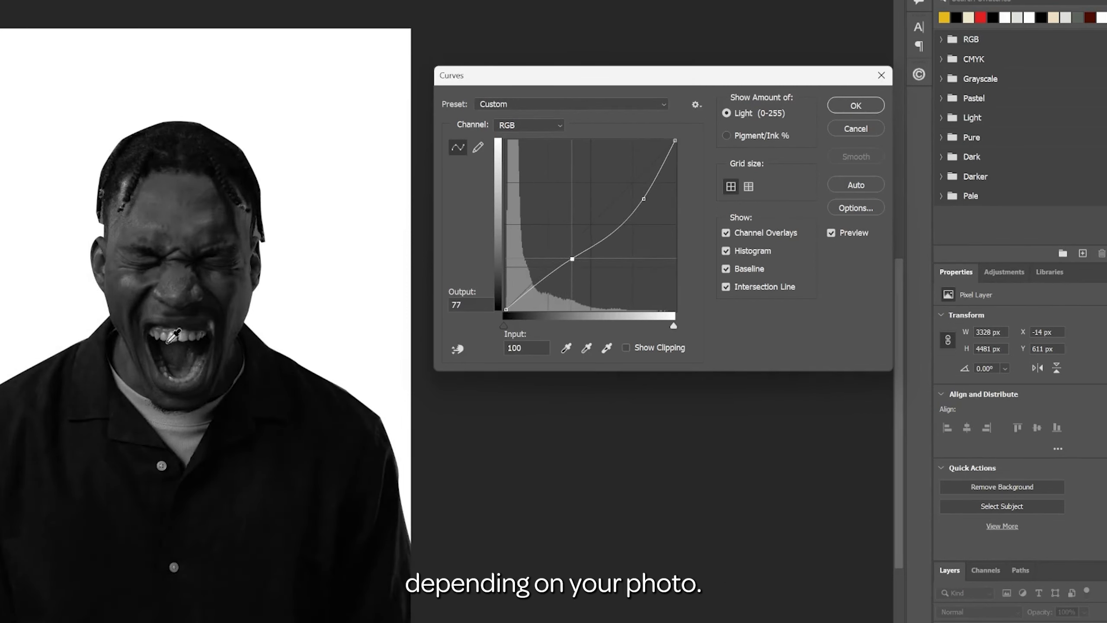
{"action": "left_click", "coordinate": [845, 106]}
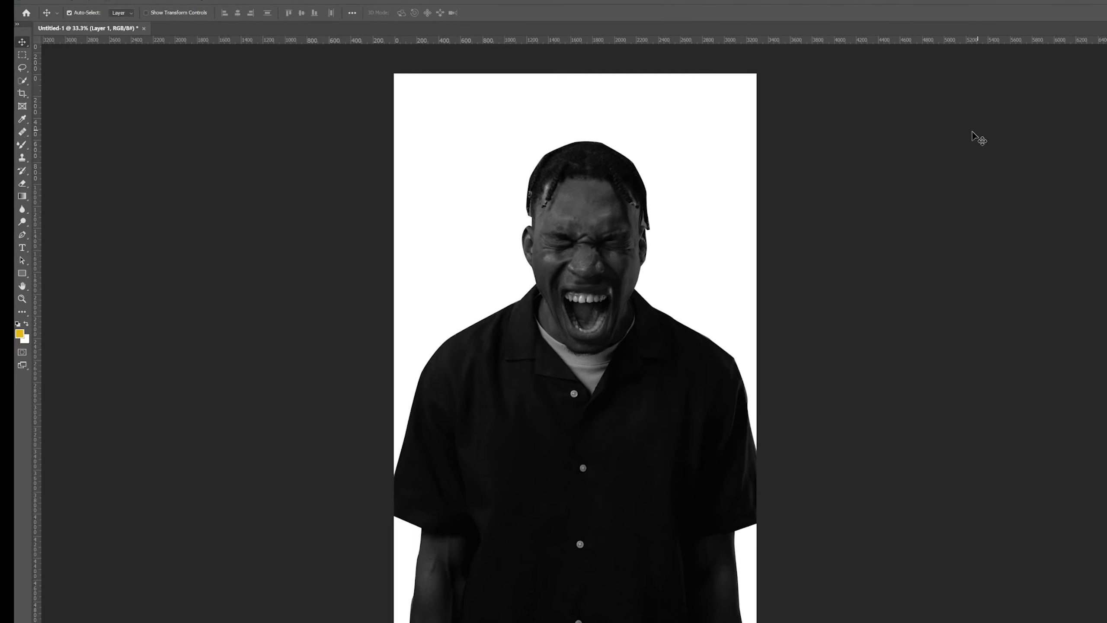
Apply an Exposure adjustment to the cut-out that deepens its shadows to solid black
{"action": "left_click", "coordinate": [61, 7]}
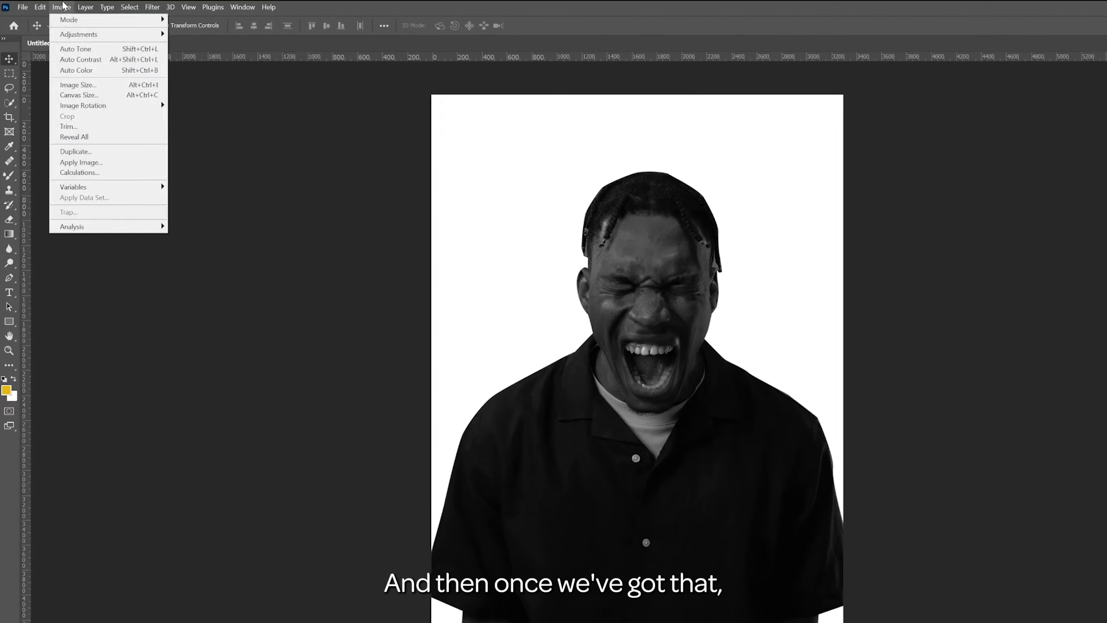
{"action": "mouse_move", "coordinate": [109, 39]}
{"action": "left_click", "coordinate": [192, 66]}
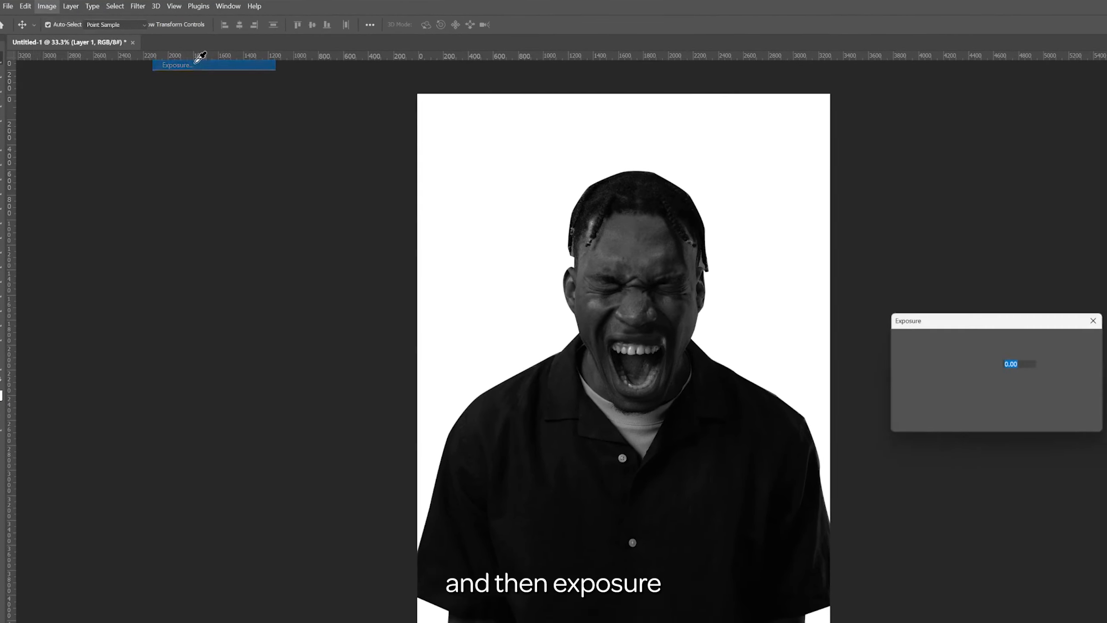
{"action": "mouse_move", "coordinate": [638, 379]}
{"action": "left_mouse_down"}
{"action": "mouse_move", "coordinate": [605, 402]}
{"action": "mouse_move", "coordinate": [637, 378]}
{"action": "left_mouse_up"}
Select the cut-out's black areas with Color Range using sampled colors at fuzziness 40 and copy them to a new layer
{"action": "left_click", "coordinate": [163, 108]}
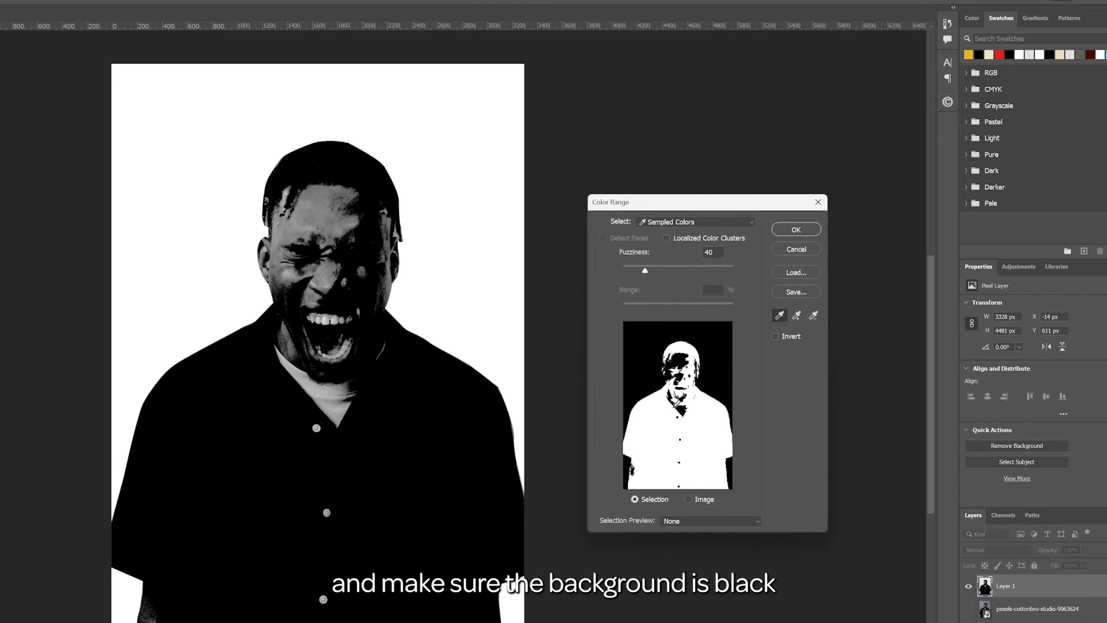
{"action": "left_click", "coordinate": [636, 370]}
{"action": "left_click", "coordinate": [680, 410]}
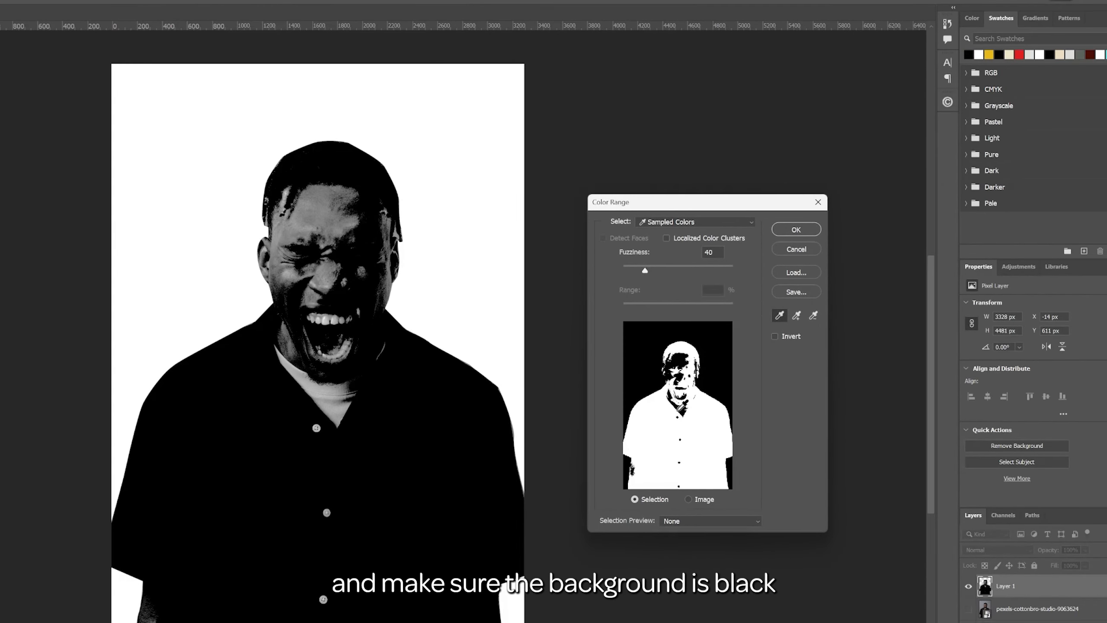
{"action": "left_click", "coordinate": [796, 229]}
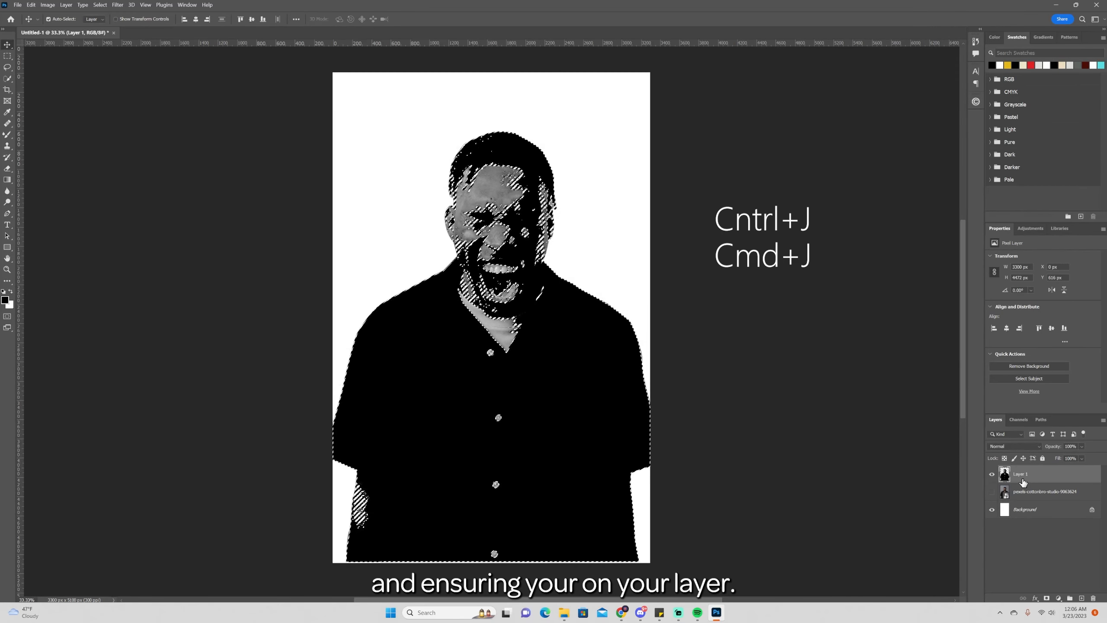
{"action": "key", "text": "ctrl+j"}
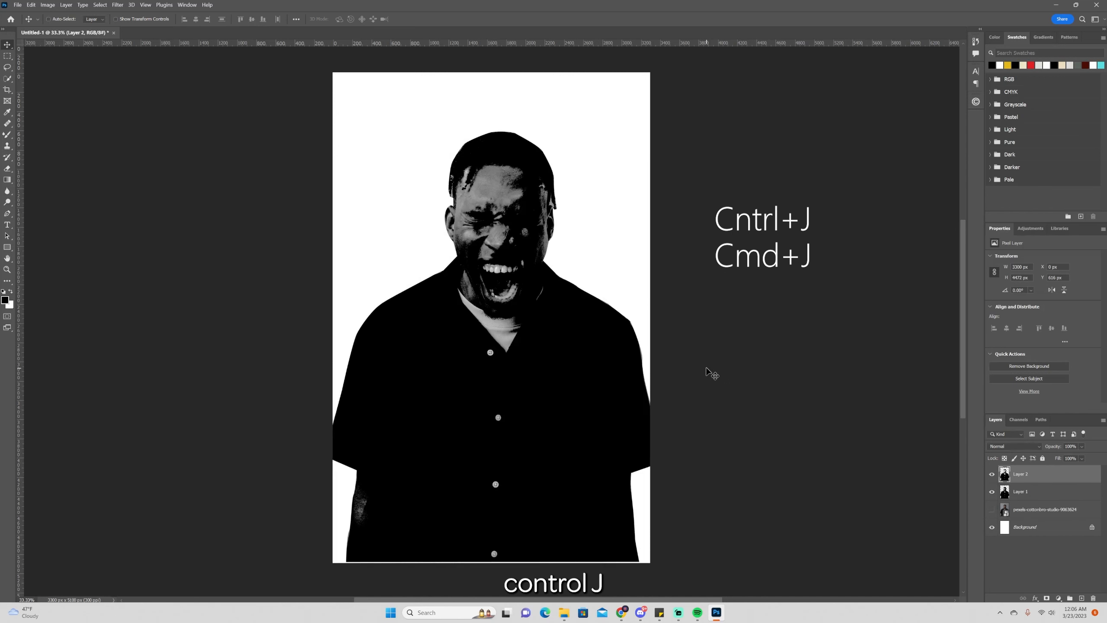
Toggle Layer 1's visibility to compare the portrait with and without its grey tones, and leave Layer 1 hidden
{"action": "left_click", "coordinate": [992, 492]}
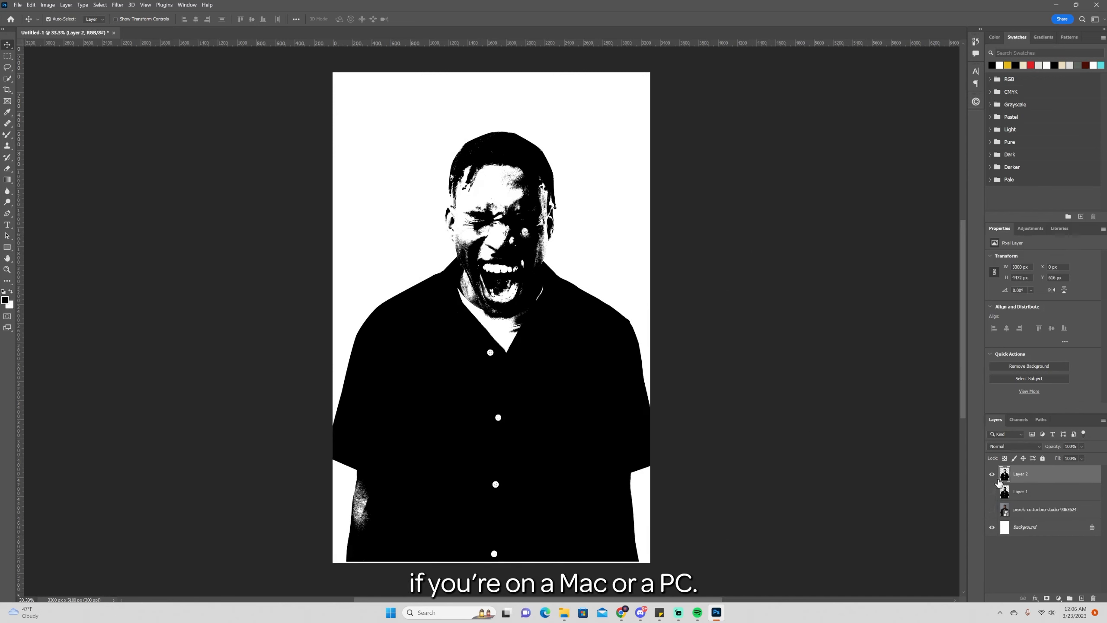
{"action": "left_click", "coordinate": [992, 491]}
{"action": "left_click", "coordinate": [992, 491]}
{"action": "left_click", "coordinate": [992, 491]}
{"action": "left_click", "coordinate": [992, 491]}
{"action": "left_click", "coordinate": [991, 491]}
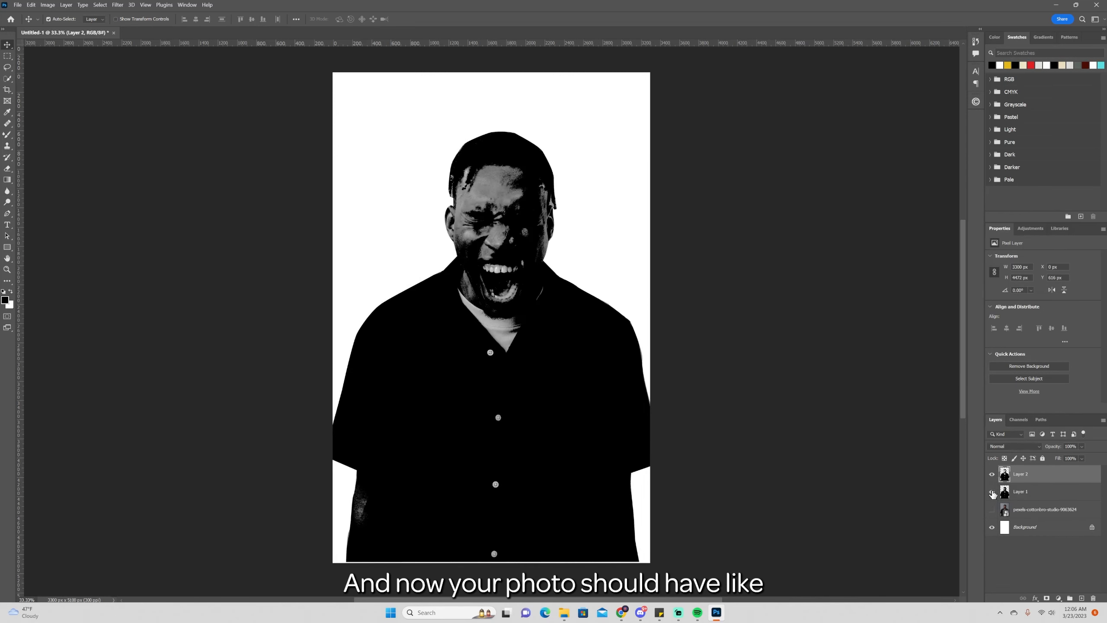
{"action": "left_click", "coordinate": [992, 491]}
{"action": "left_click", "coordinate": [992, 491]}
{"action": "left_click", "coordinate": [992, 491]}
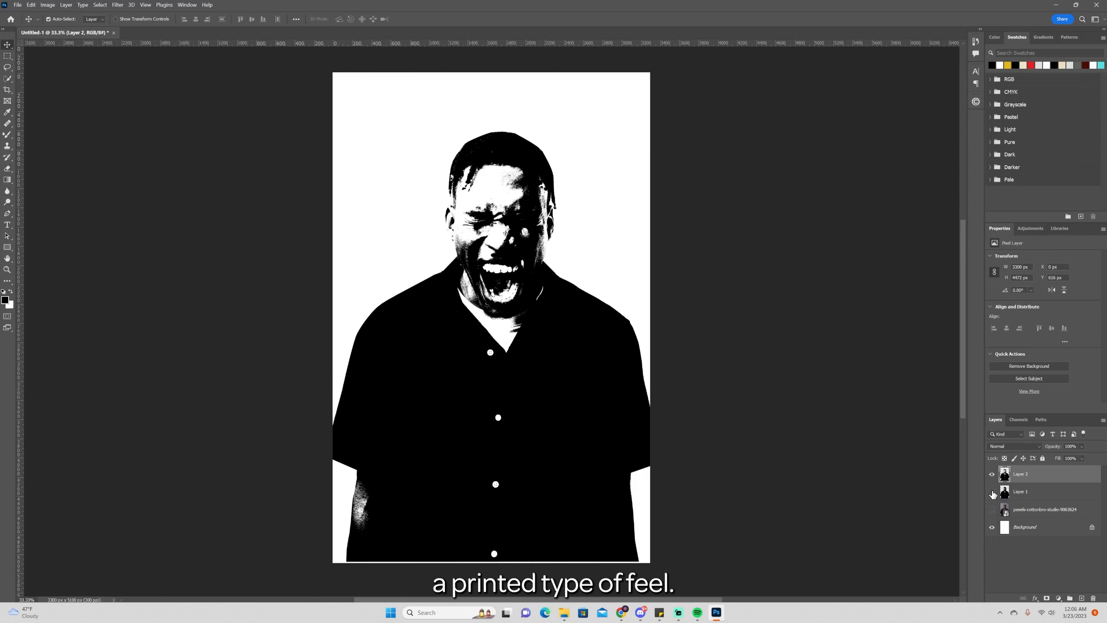
Group Layer 1 with the original photo layer and name the group extra
{"action": "left_click", "coordinate": [1042, 516]}
{"action": "left_click", "coordinate": [1036, 490], "text": "shift"}
{"action": "key", "text": "ctrl+g"}
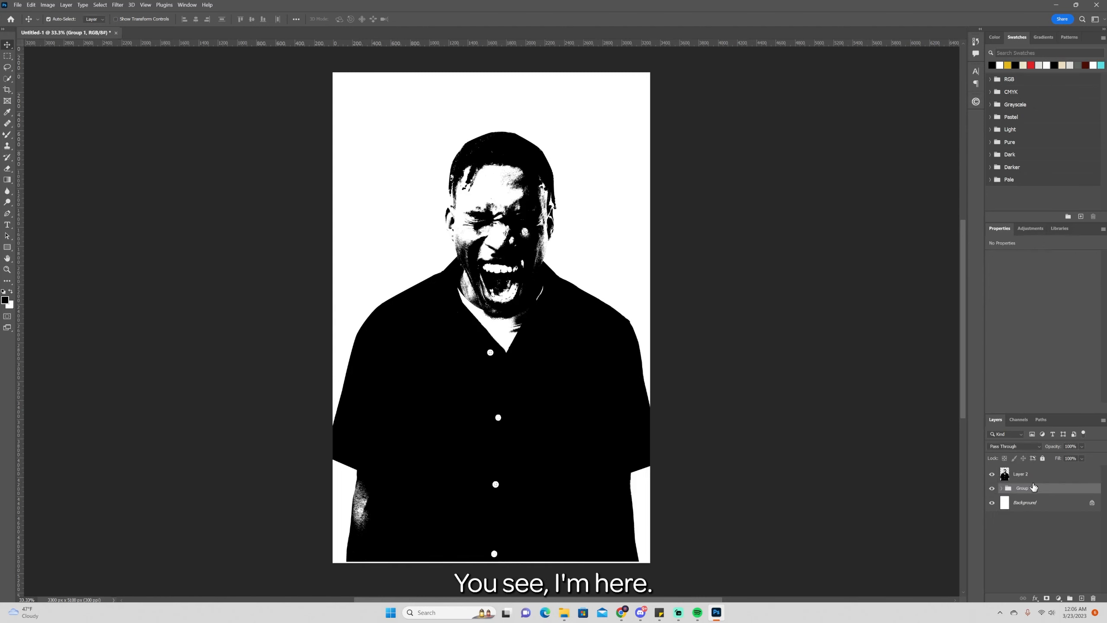
{"action": "double_click", "coordinate": [1033, 488]}
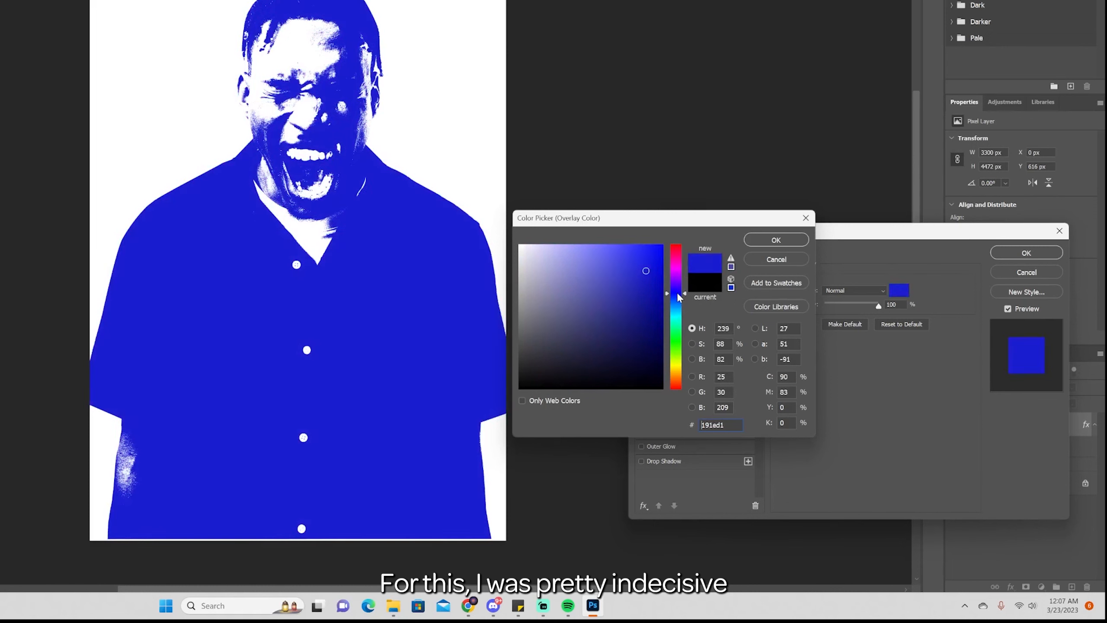
Try several hues for the Color Overlay on Layer 2 and apply it in black, 000000
{"action": "left_click_drag", "start_coordinate": [675, 301], "coordinate": [675, 297]}
{"action": "mouse_move", "coordinate": [671, 342]}
{"action": "left_mouse_down"}
{"action": "mouse_move", "coordinate": [678, 248]}
{"action": "mouse_move", "coordinate": [653, 245]}
{"action": "left_mouse_up"}
{"action": "left_click_drag", "start_coordinate": [647, 259], "coordinate": [519, 387]}
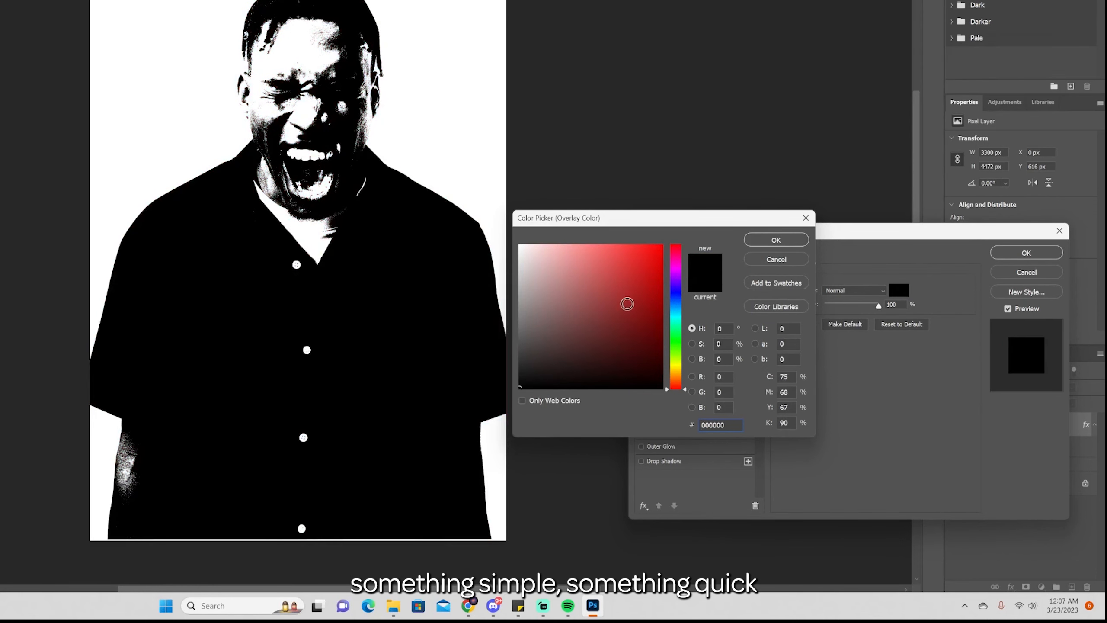
{"action": "left_click", "coordinate": [775, 239]}
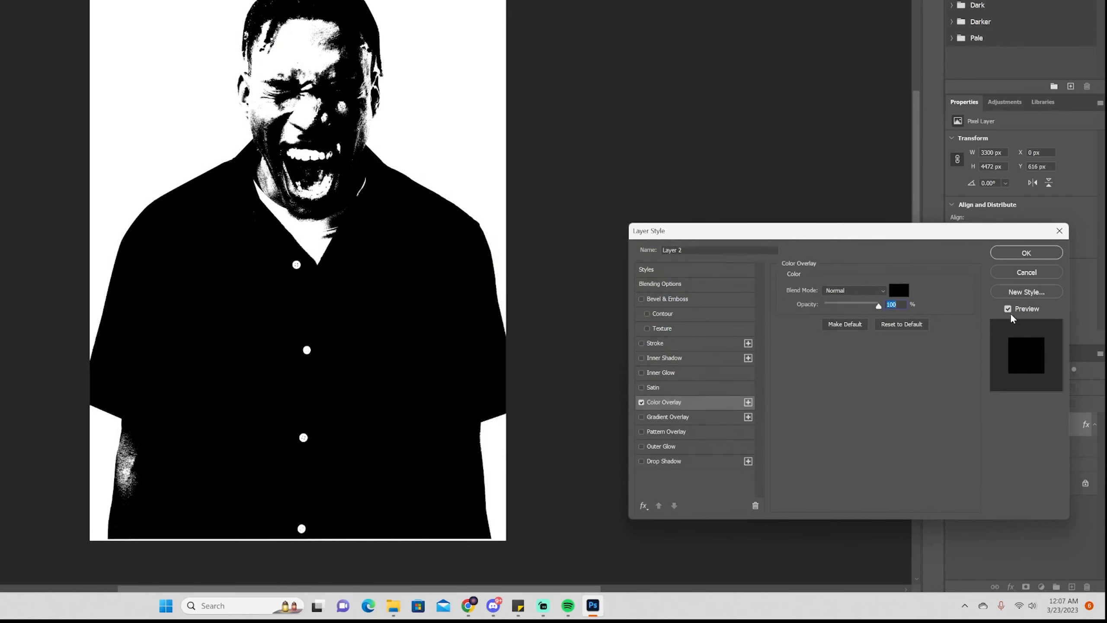
{"action": "left_click", "coordinate": [1026, 253]}
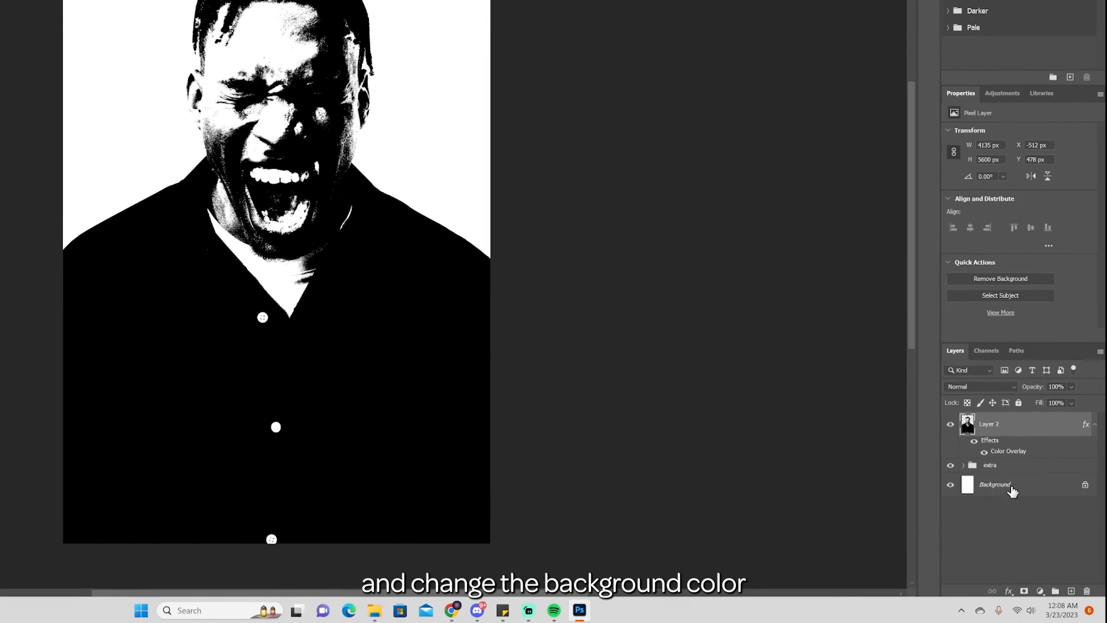
Unlock the Background layer and give it an off-white Color Overlay, ede7c9
{"action": "left_click", "coordinate": [1085, 483]}
{"action": "left_click", "coordinate": [1008, 589]}
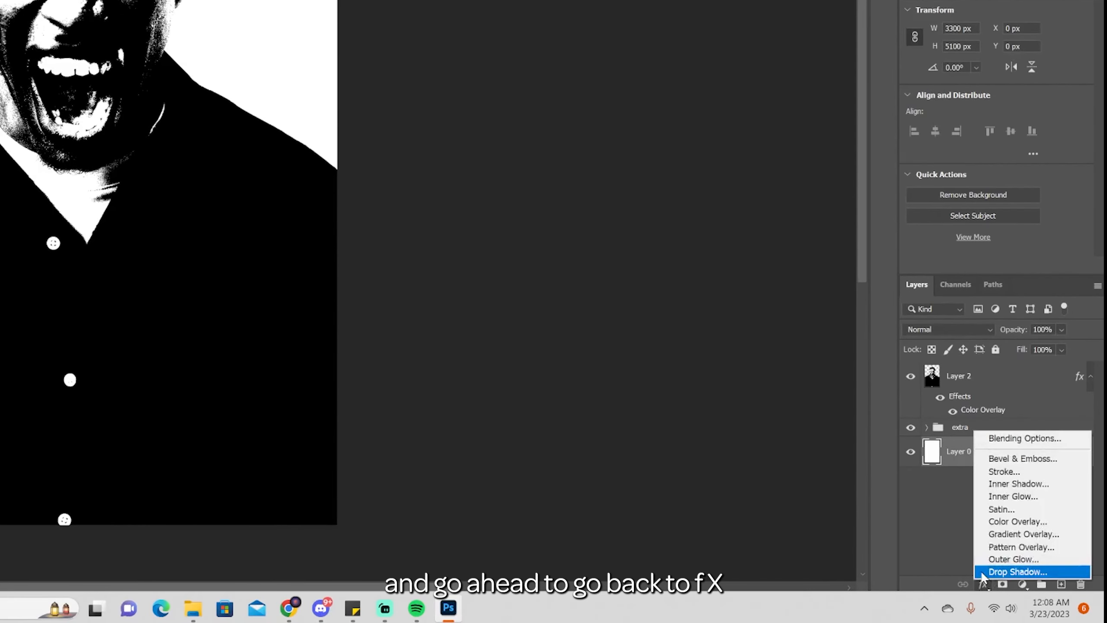
{"action": "left_click", "coordinate": [1003, 521]}
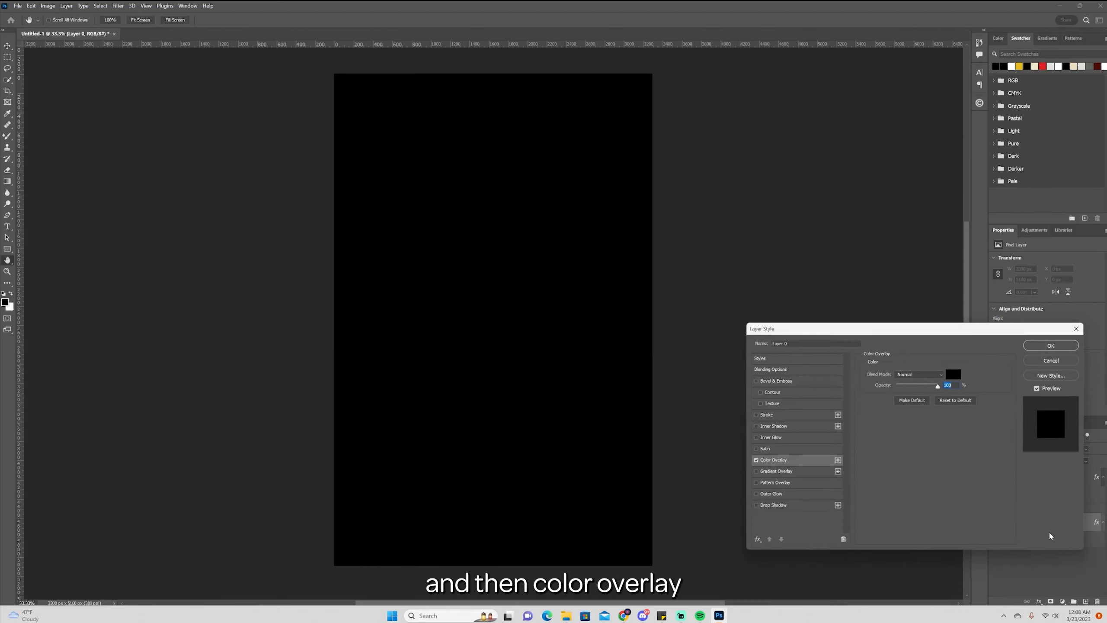
{"action": "left_click", "coordinate": [953, 374]}
{"action": "left_click", "coordinate": [1035, 67]}
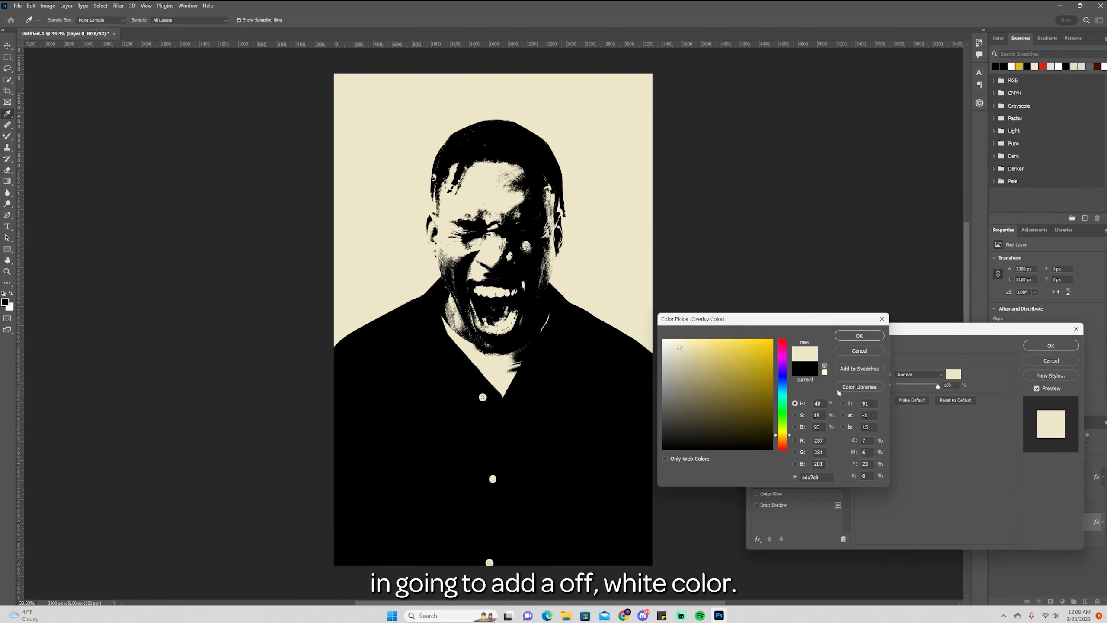
{"action": "left_click", "coordinate": [859, 335]}
{"action": "left_click", "coordinate": [1050, 345]}
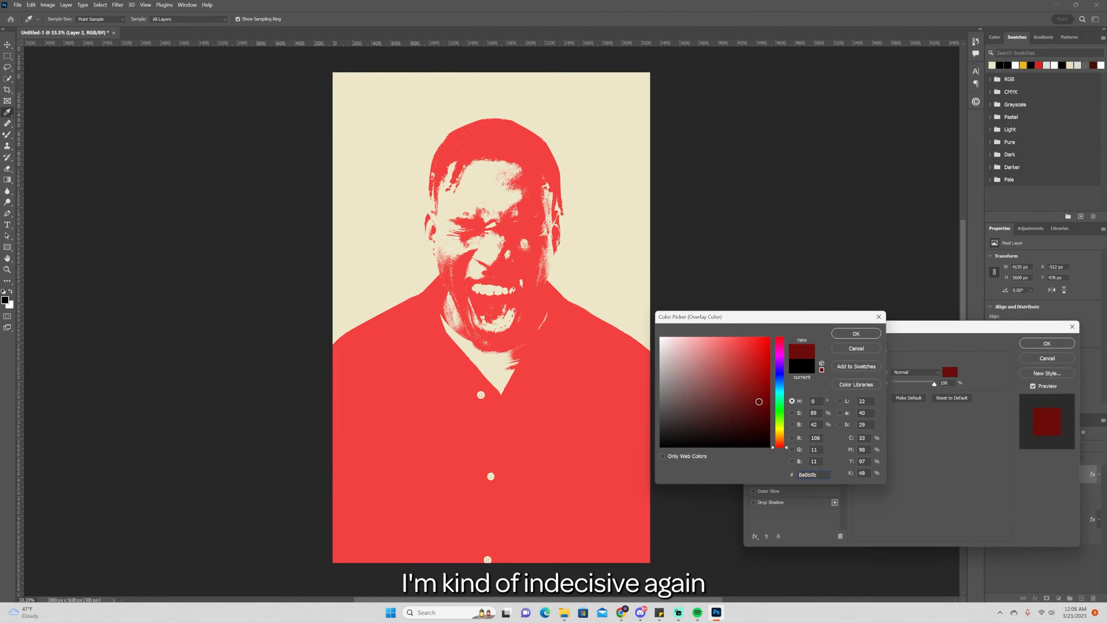
Try out red shades for the Color Overlay on Layer 2 and go back to black
{"action": "left_click_drag", "start_coordinate": [758, 402], "coordinate": [754, 372]}
{"action": "left_click_drag", "start_coordinate": [780, 380], "coordinate": [769, 358]}
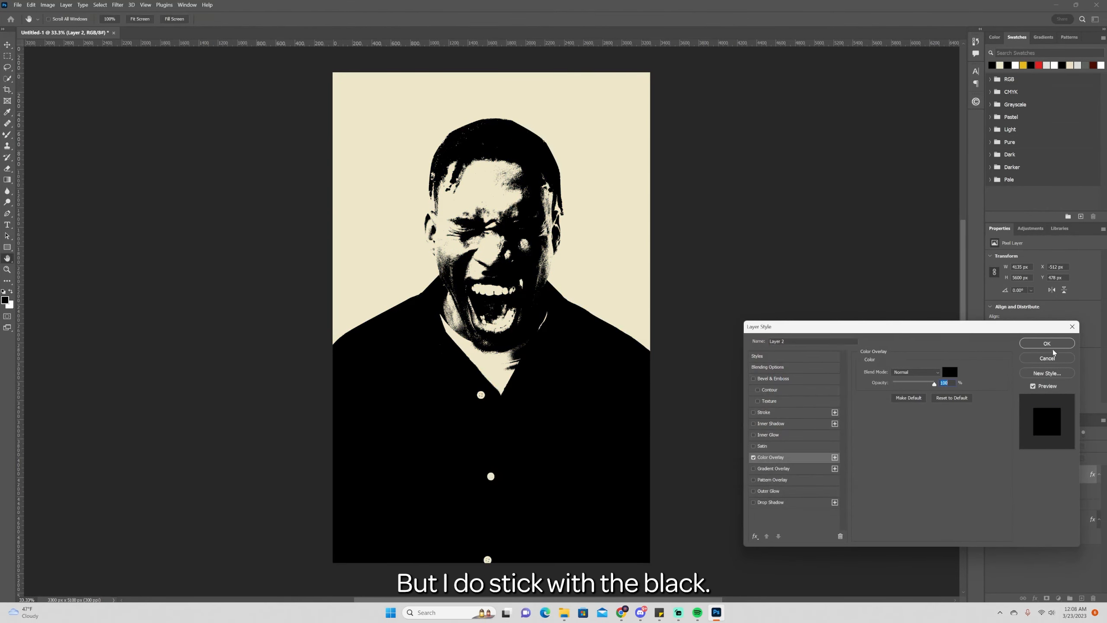
{"action": "key", "text": "Return"}
Move the portrait on Layer 2 slightly down on the canvas
{"action": "key", "text": "v"}
{"action": "left_click_drag", "start_coordinate": [647, 357], "coordinate": [584, 395]}
Frame the whole canvas with an unfilled rectangle that has a black stroke about 146.5 px wide
{"action": "key", "text": "u"}
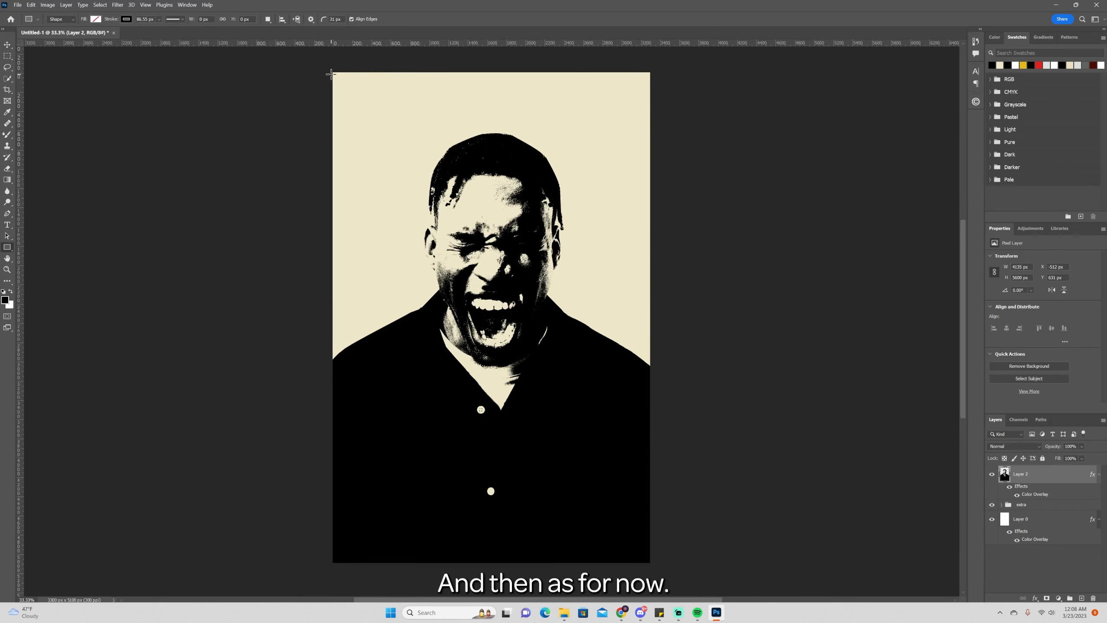
{"action": "left_click_drag", "start_coordinate": [332, 71], "coordinate": [649, 564]}
{"action": "left_click_drag", "start_coordinate": [338, 77], "coordinate": [340, 80]}
{"action": "left_click", "coordinate": [159, 18]}
{"action": "left_click_drag", "start_coordinate": [168, 29], "coordinate": [174, 30]}
{"action": "key", "text": "v"}
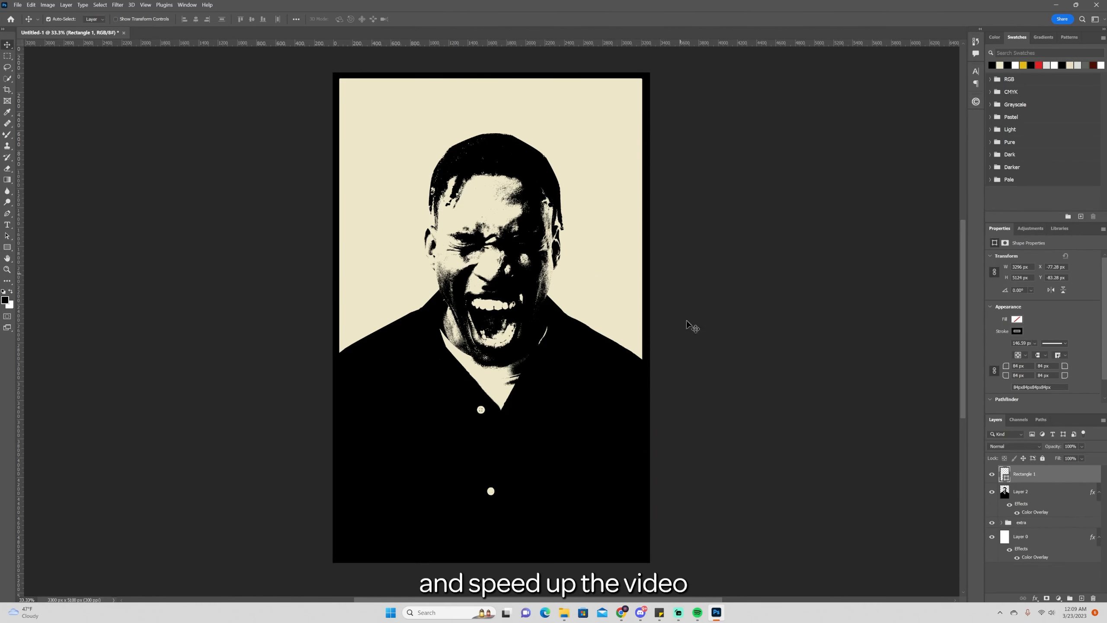
Rename the rectangle layer as trim
{"action": "double_click", "coordinate": [1025, 473]}
{"action": "type", "text": "trim"}
{"action": "key", "text": "Return"}
Add the title SCREAM in black Block Berthold on a new layer above the head, sized to span the poster's width
{"action": "left_click", "coordinate": [1082, 598]}
{"action": "key", "text": "t"}
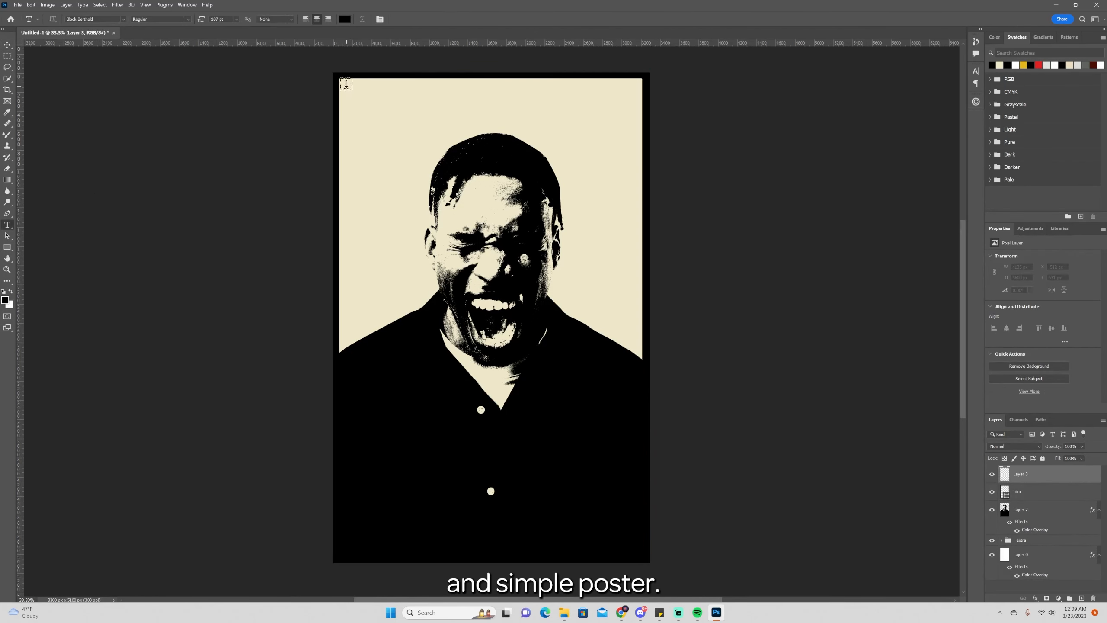
{"action": "left_click_drag", "start_coordinate": [345, 85], "coordinate": [642, 161]}
{"action": "type", "text": "SCREA"}
{"action": "key", "text": "ctrl+a"}
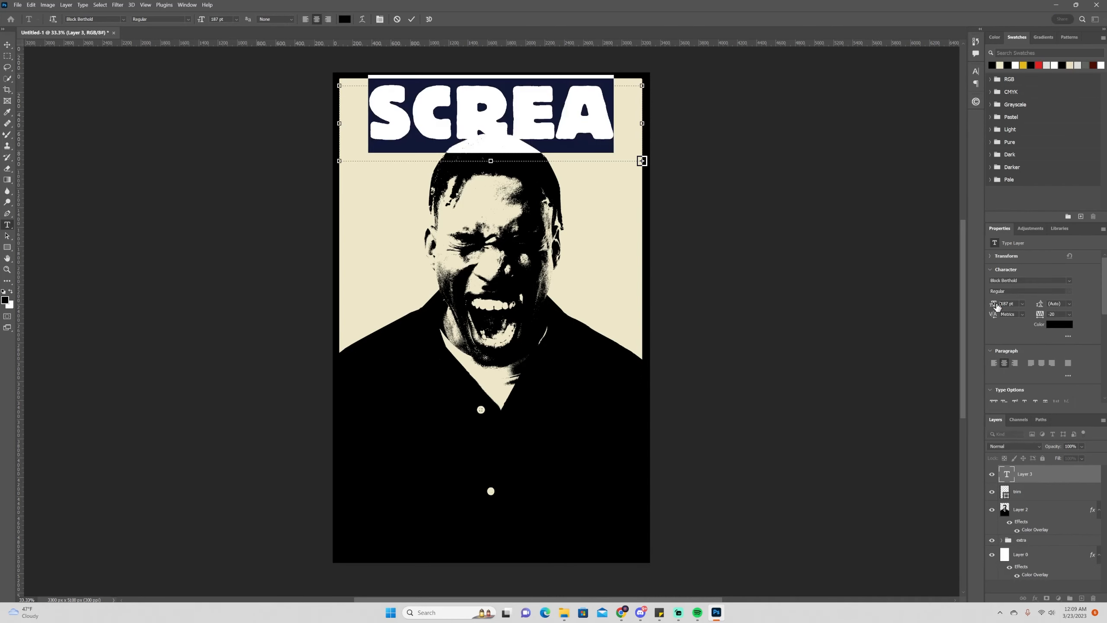
{"action": "left_click_drag", "start_coordinate": [995, 304], "coordinate": [992, 304]}
{"action": "key", "text": "ctrl+Return"}
Nudge the SCREAM title into place inside the frame and convert its layer to a smart object
{"action": "key", "text": "v"}
{"action": "left_click_drag", "start_coordinate": [580, 114], "coordinate": [577, 113]}
{"action": "right_click", "coordinate": [1024, 476]}
{"action": "left_click", "coordinate": [1026, 185]}
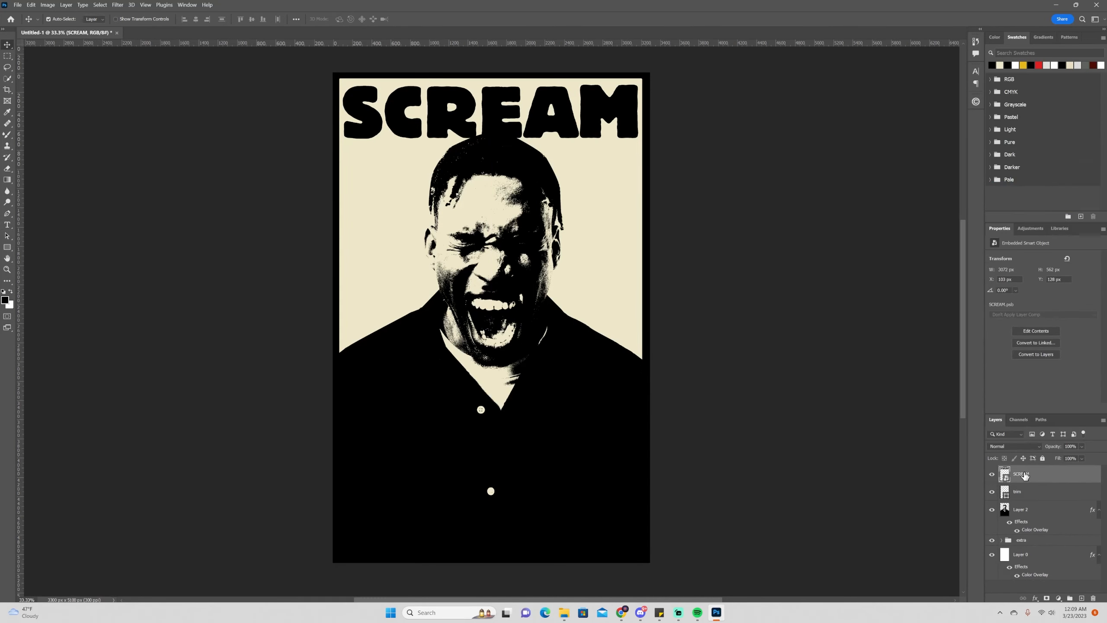
Try a Gaussian Blur on the SCREAM smart object
{"action": "left_click", "coordinate": [116, 5]}
{"action": "mouse_move", "coordinate": [125, 106]}
{"action": "left_click", "coordinate": [238, 139]}
{"action": "left_click", "coordinate": [743, 226]}
{"action": "scroll", "coordinate": [1017, 498], "scroll_direction": "up", "scroll_amount": 1}
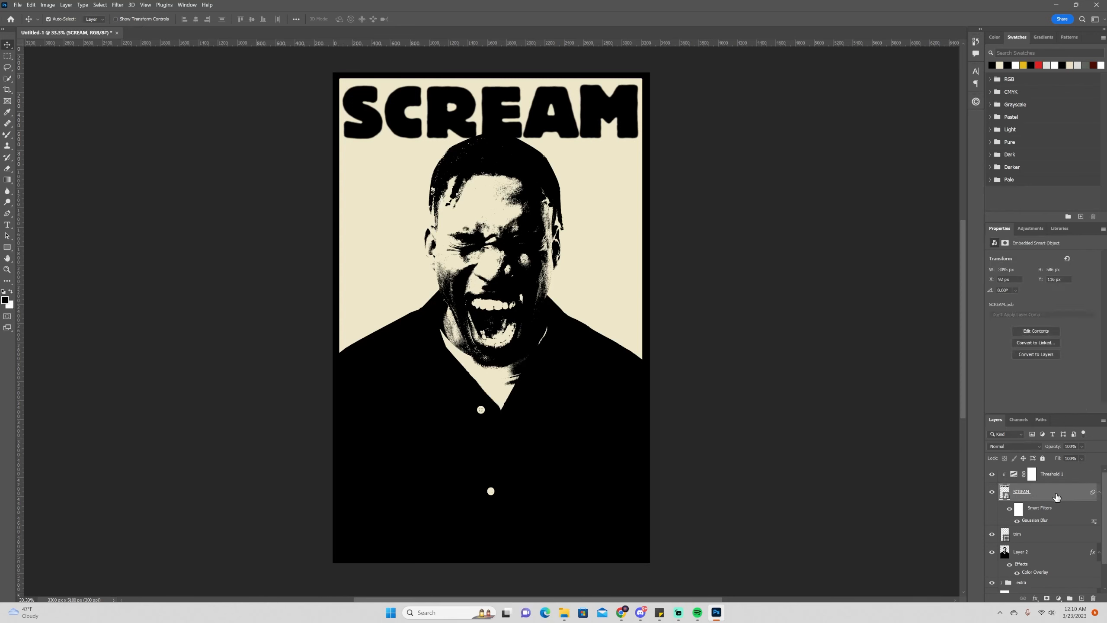
Undo back to the editable SCREAM text layer and recolor the title golden yellow
{"action": "key", "text": "ctrl+z"}
{"action": "key", "text": "ctrl+z"}
{"action": "key", "text": "ctrl+z"}
{"action": "key", "text": "ctrl+z"}
{"action": "left_click", "coordinate": [1061, 325]}
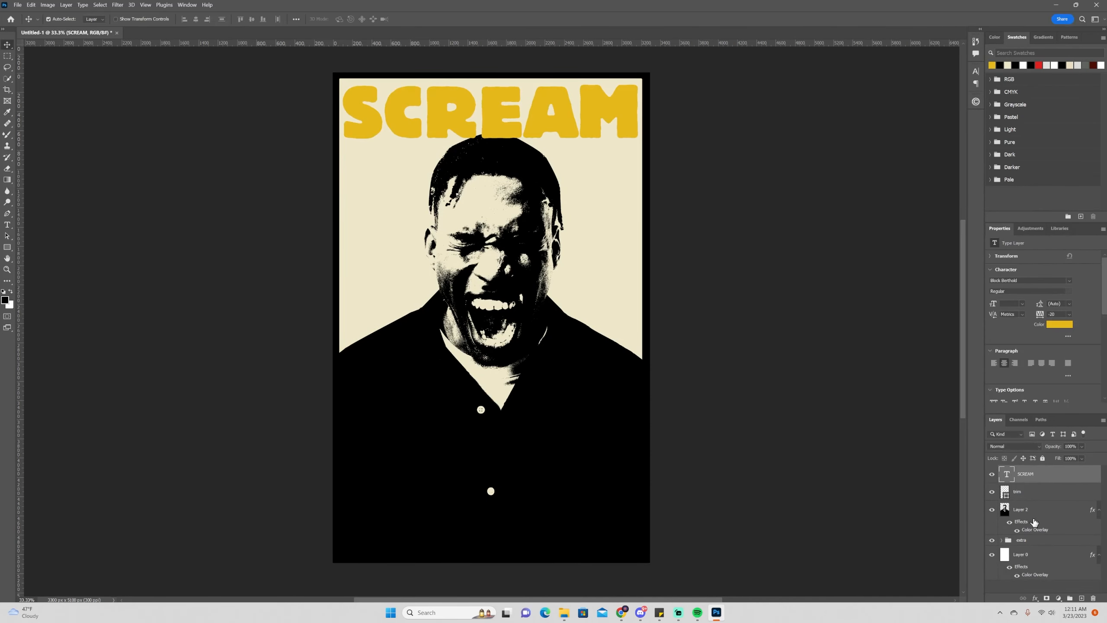
Convert the yellow SCREAM text to a smart object and apply a Gaussian Blur with a 4.6 px radius
{"action": "right_click", "coordinate": [1033, 473]}
{"action": "left_click", "coordinate": [1045, 225]}
{"action": "left_click", "coordinate": [117, 5]}
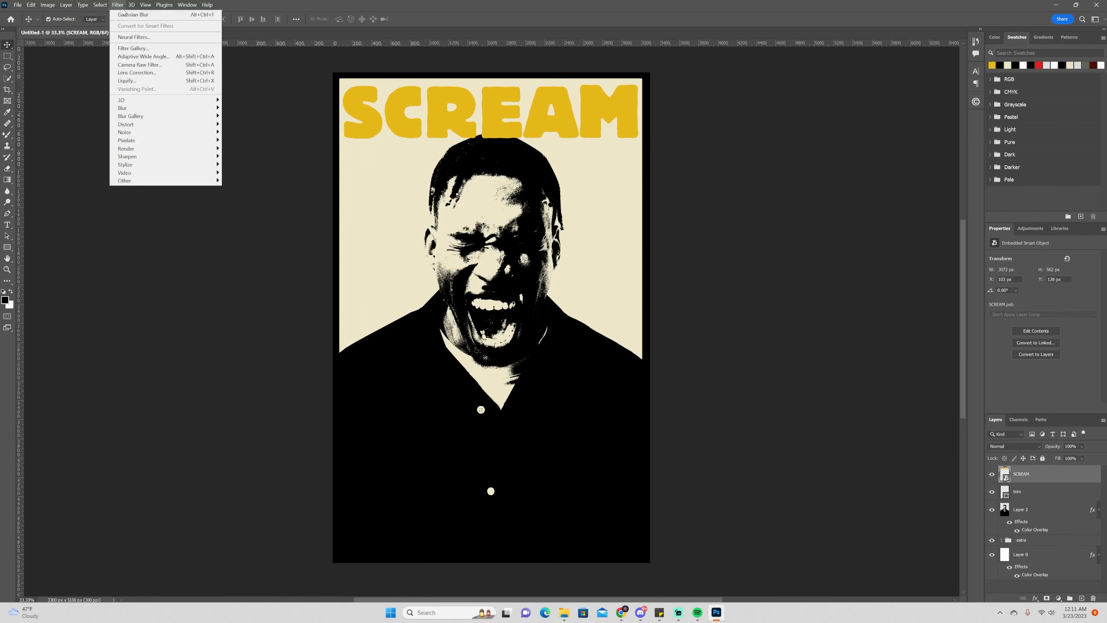
{"action": "left_click", "coordinate": [284, 153]}
{"action": "key", "text": "Return"}
Add a Threshold adjustment clipped to the SCREAM layer and tune its level so the title turns solid black
{"action": "left_click", "coordinate": [1058, 598]}
{"action": "left_click", "coordinate": [1060, 583]}
{"action": "right_click", "coordinate": [1059, 479]}
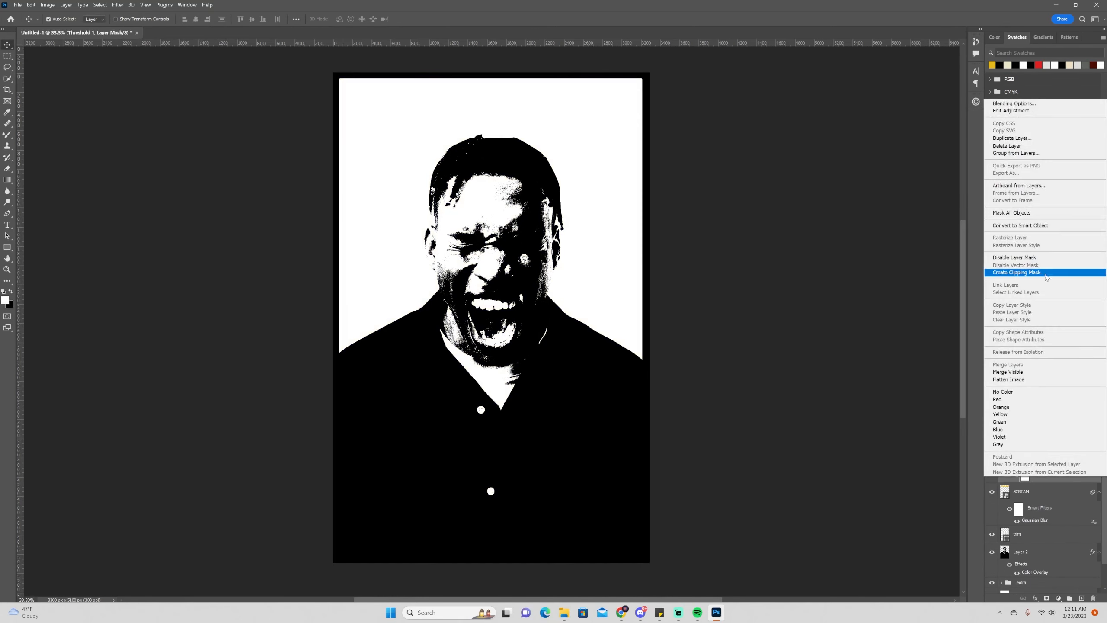
{"action": "left_click", "coordinate": [1048, 273]}
{"action": "left_click_drag", "start_coordinate": [1043, 304], "coordinate": [1073, 304]}
{"action": "left_click", "coordinate": [483, 237]}
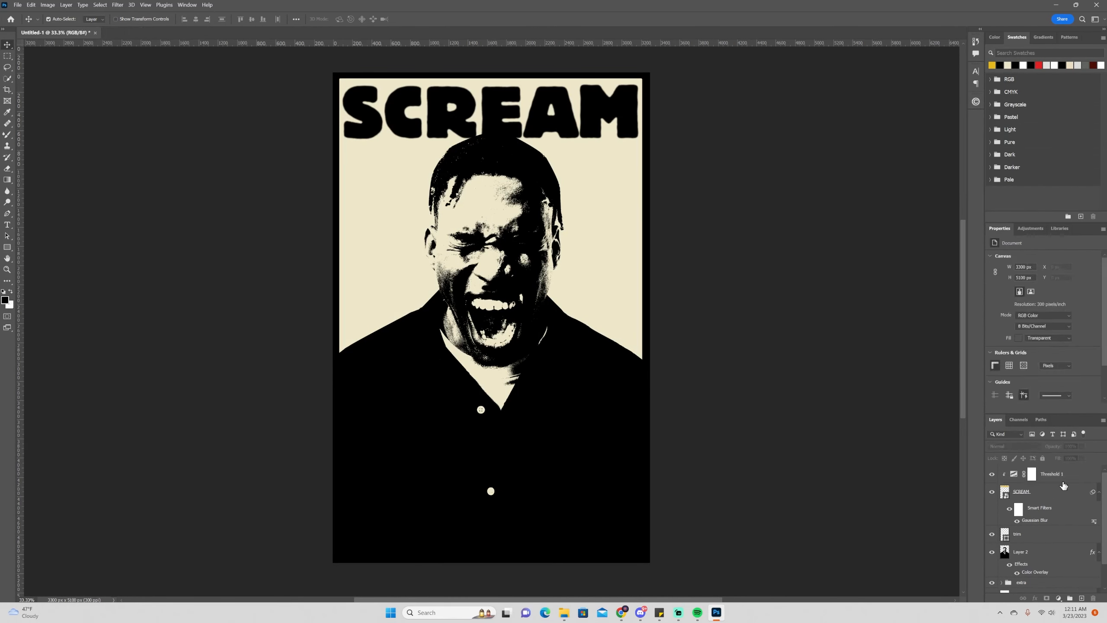
Apply a Displace filter with a displacement map file to the SCREAM smart object to roughen the letter edges
{"action": "left_click", "coordinate": [1055, 479]}
{"action": "left_click", "coordinate": [1040, 491]}
{"action": "left_click", "coordinate": [117, 5]}
{"action": "mouse_move", "coordinate": [136, 122]}
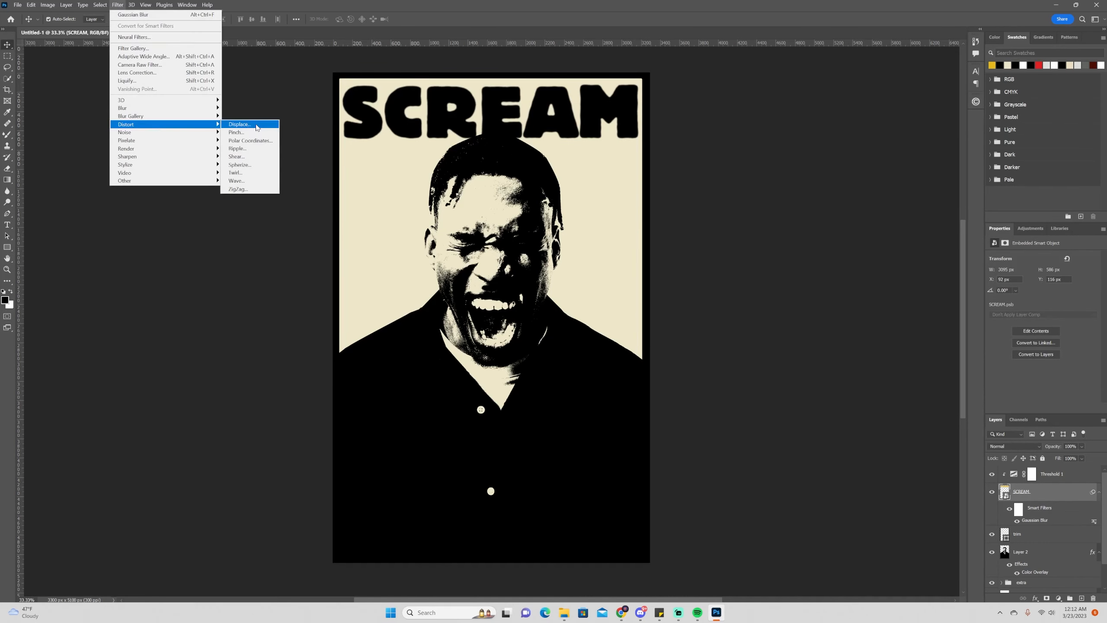
{"action": "left_click", "coordinate": [252, 124]}
{"action": "left_click", "coordinate": [609, 180]}
{"action": "left_click", "coordinate": [239, 212]}
{"action": "left_click", "coordinate": [578, 369]}
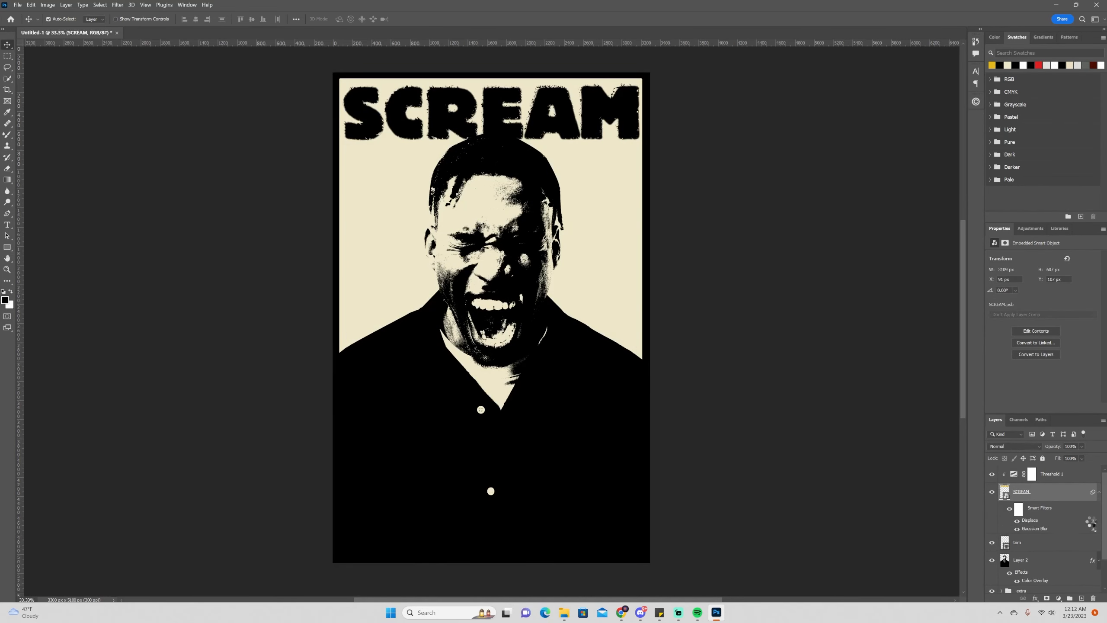
Review the title's Displace and Gaussian Blur smart filter settings and compare the title with the Threshold adjustment off and on
{"action": "double_click", "coordinate": [1093, 521]}
{"action": "left_click", "coordinate": [763, 255]}
{"action": "double_click", "coordinate": [1034, 528]}
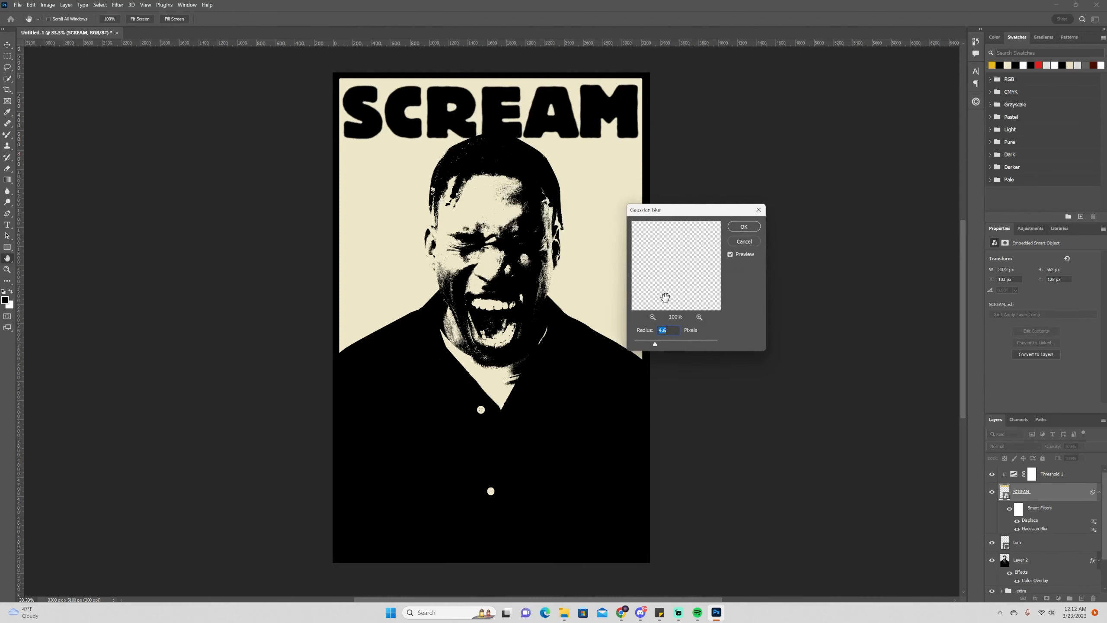
{"action": "left_click", "coordinate": [744, 226]}
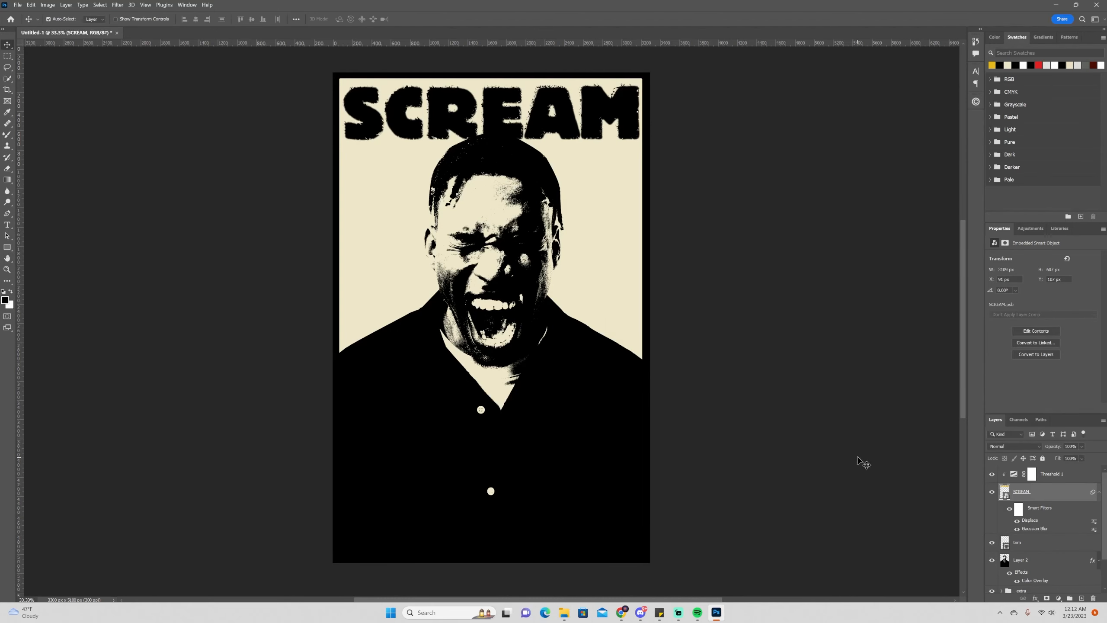
{"action": "left_click", "coordinate": [991, 474]}
{"action": "left_click", "coordinate": [992, 473]}
Add a Filter Gallery effect to the SCREAM smart object as another smart filter
{"action": "left_click", "coordinate": [117, 5]}
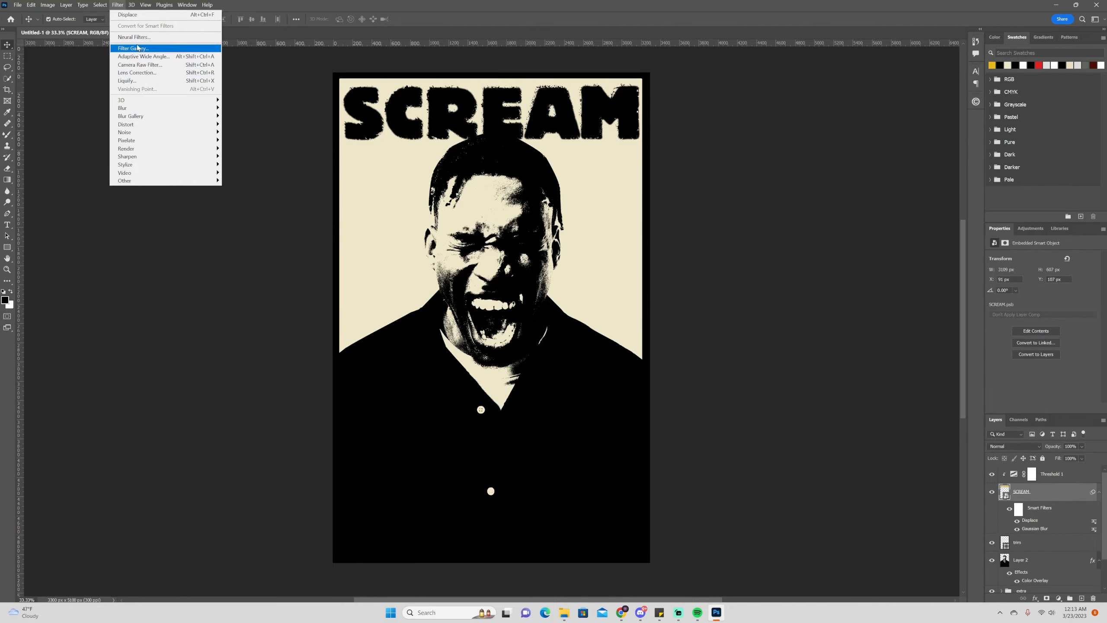
{"action": "left_click", "coordinate": [130, 49]}
{"action": "left_click", "coordinate": [1048, 588]}
{"action": "left_click", "coordinate": [1048, 25]}
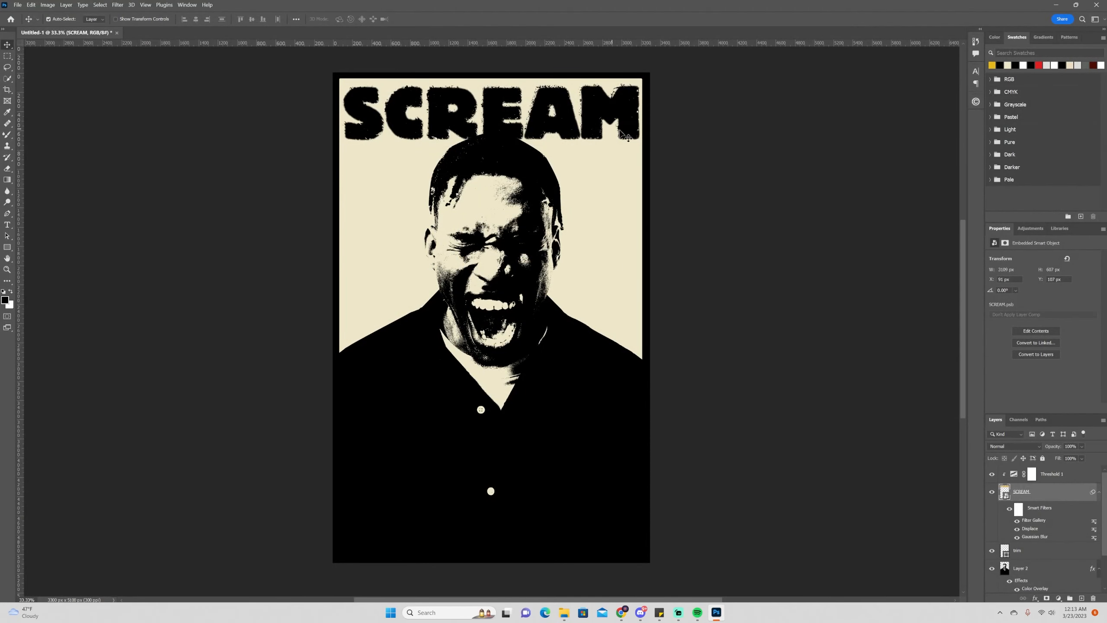
Move the SCREAM layer and its clipped Threshold adjustment below the portrait layer, Layer 2
{"action": "scroll", "coordinate": [1067, 500], "scroll_direction": "down", "scroll_amount": 1}
{"action": "left_click_drag", "start_coordinate": [1065, 476], "coordinate": [1062, 577]}
{"action": "scroll", "coordinate": [1050, 534], "scroll_direction": "down", "scroll_amount": 1}
{"action": "scroll", "coordinate": [1046, 525], "scroll_direction": "up", "scroll_amount": 2}
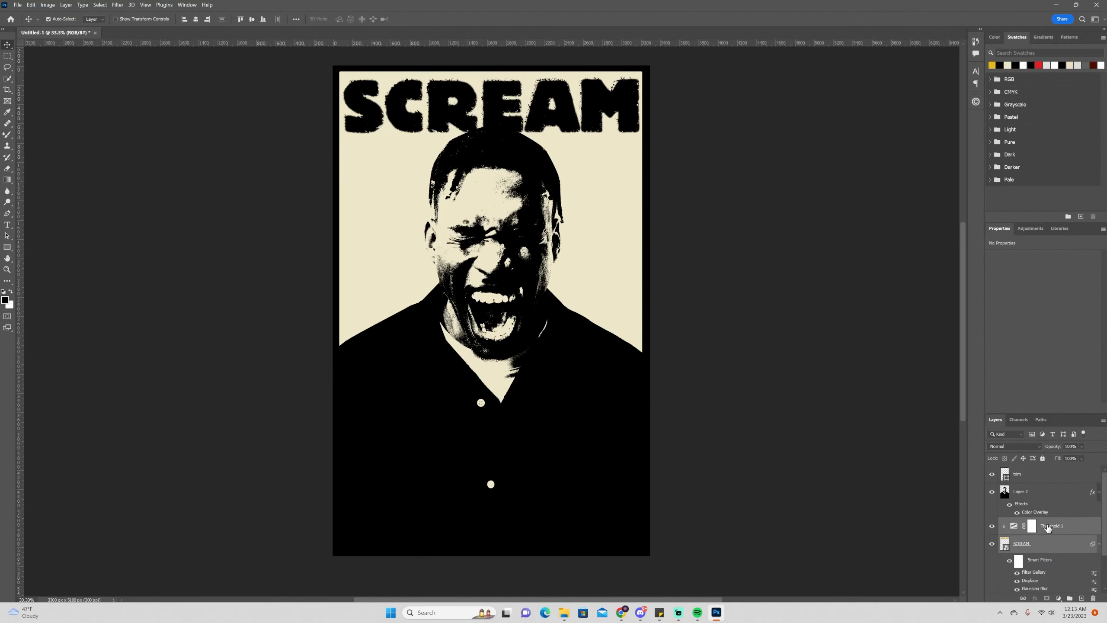